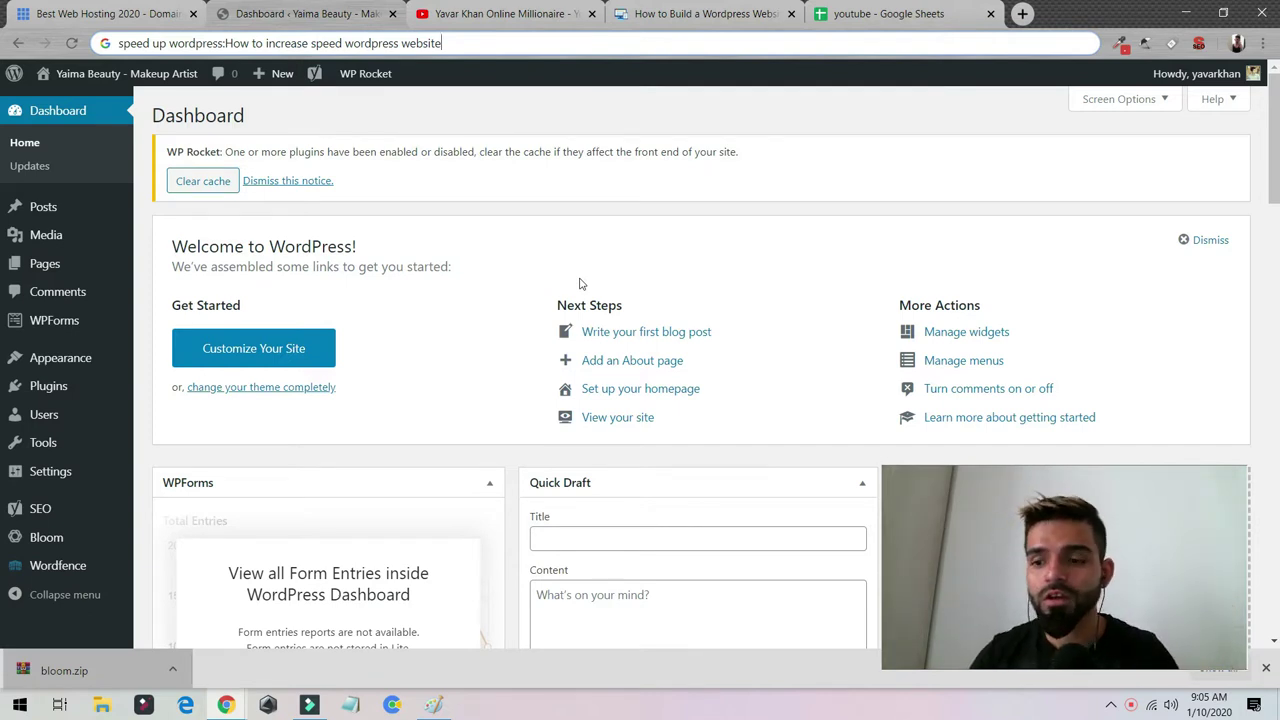
Subscribe to the Yavar Khan YouTube channel, then go back to the WordPress dashboard
click(563, 10)
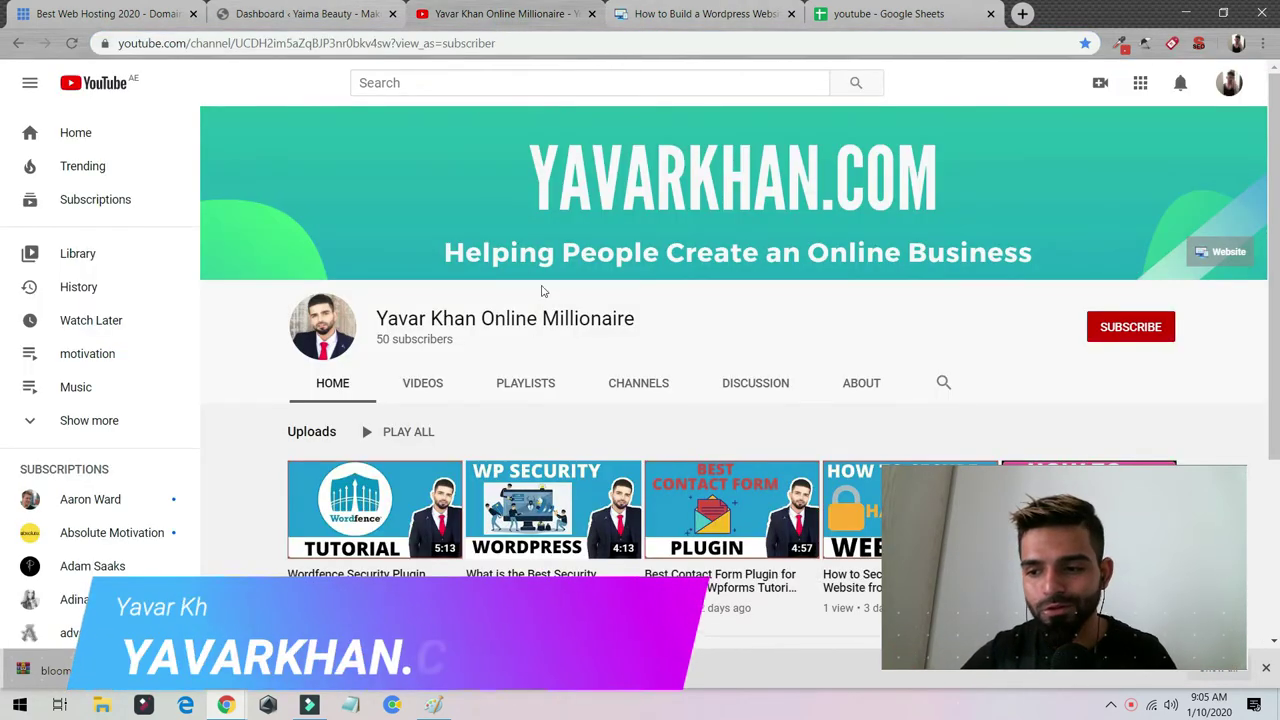
scroll(545, 290, down, 3)
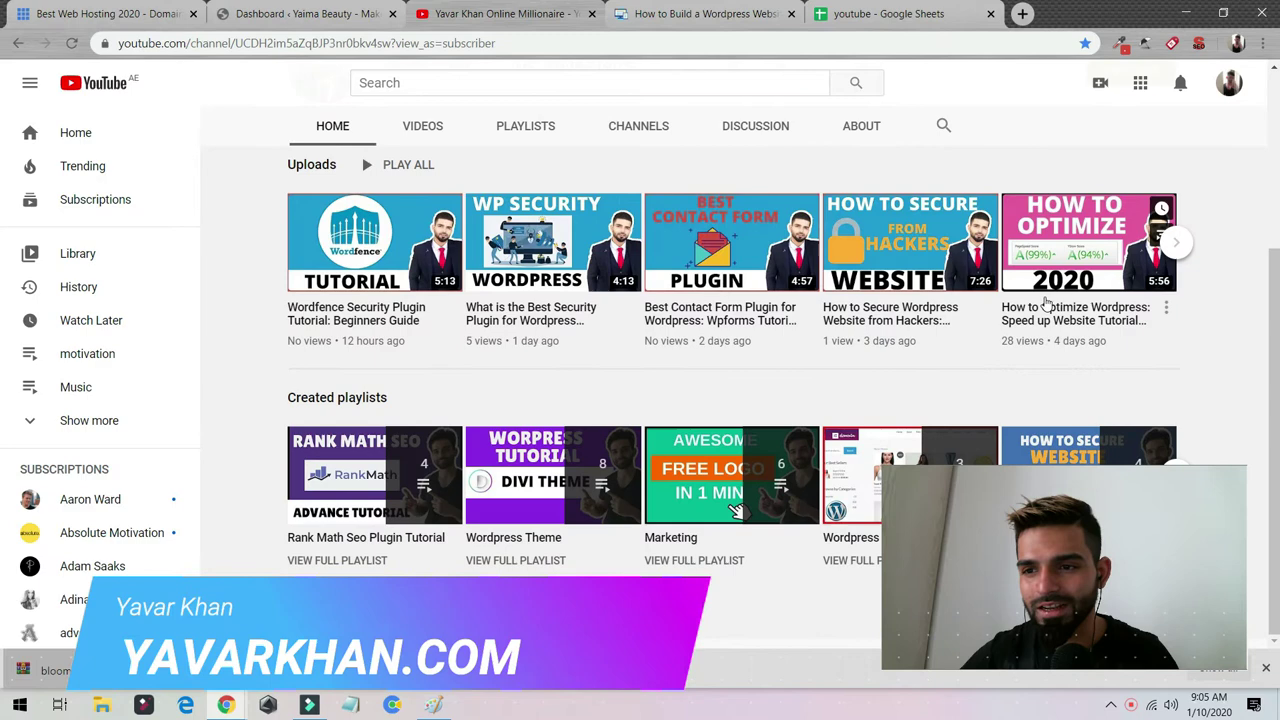
scroll(929, 343, up, 3)
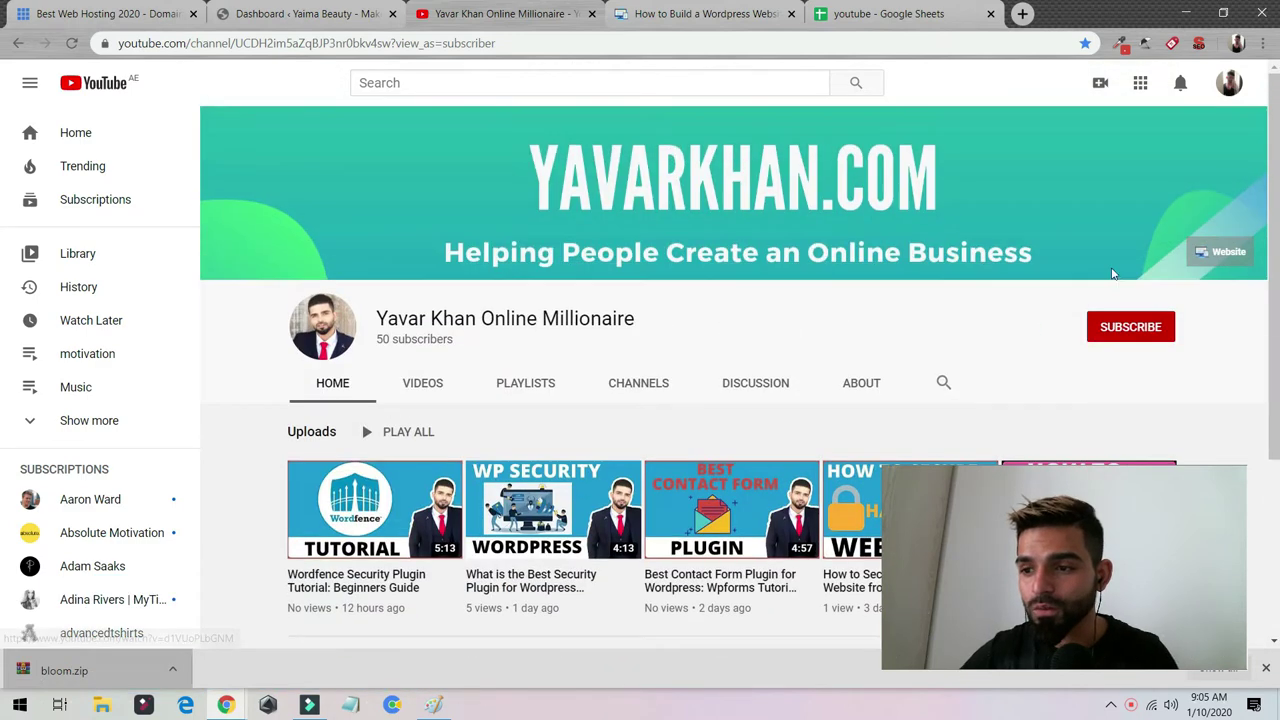
click(1136, 336)
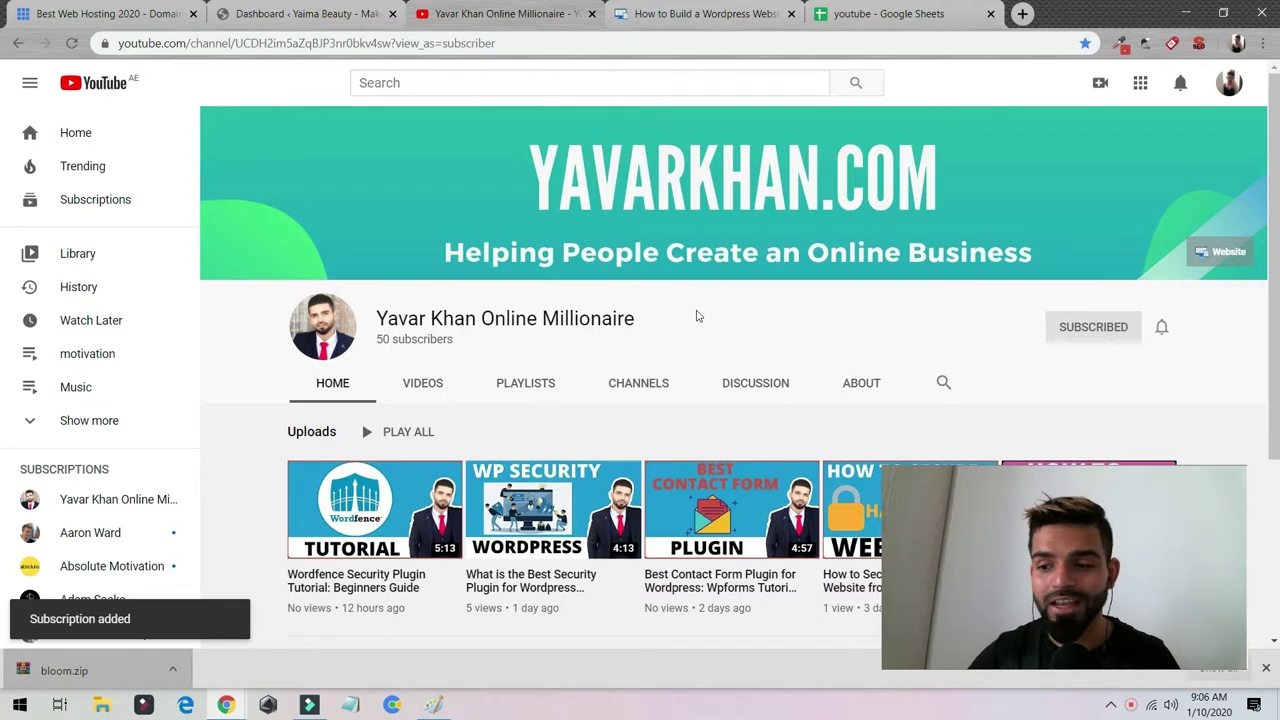
click(326, 10)
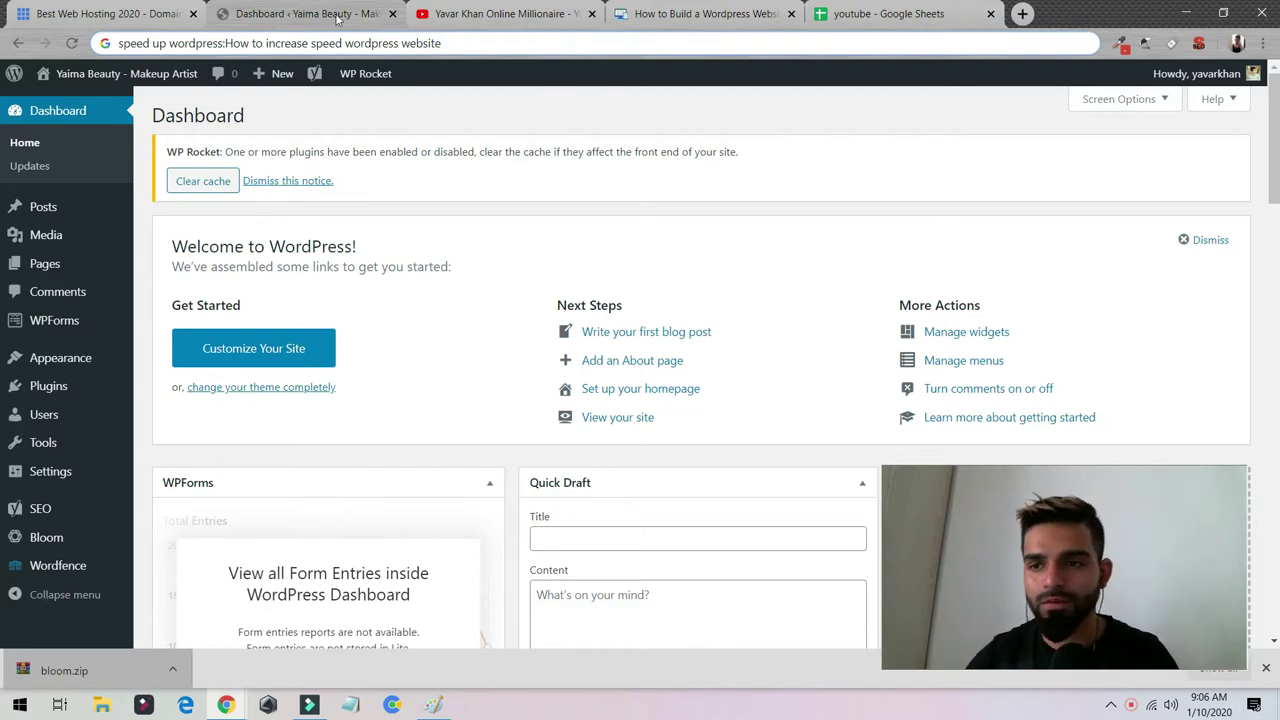
Open gtmetrix.com in a new tab placed beside the dashboard tab
click(1020, 13)
text(gt)
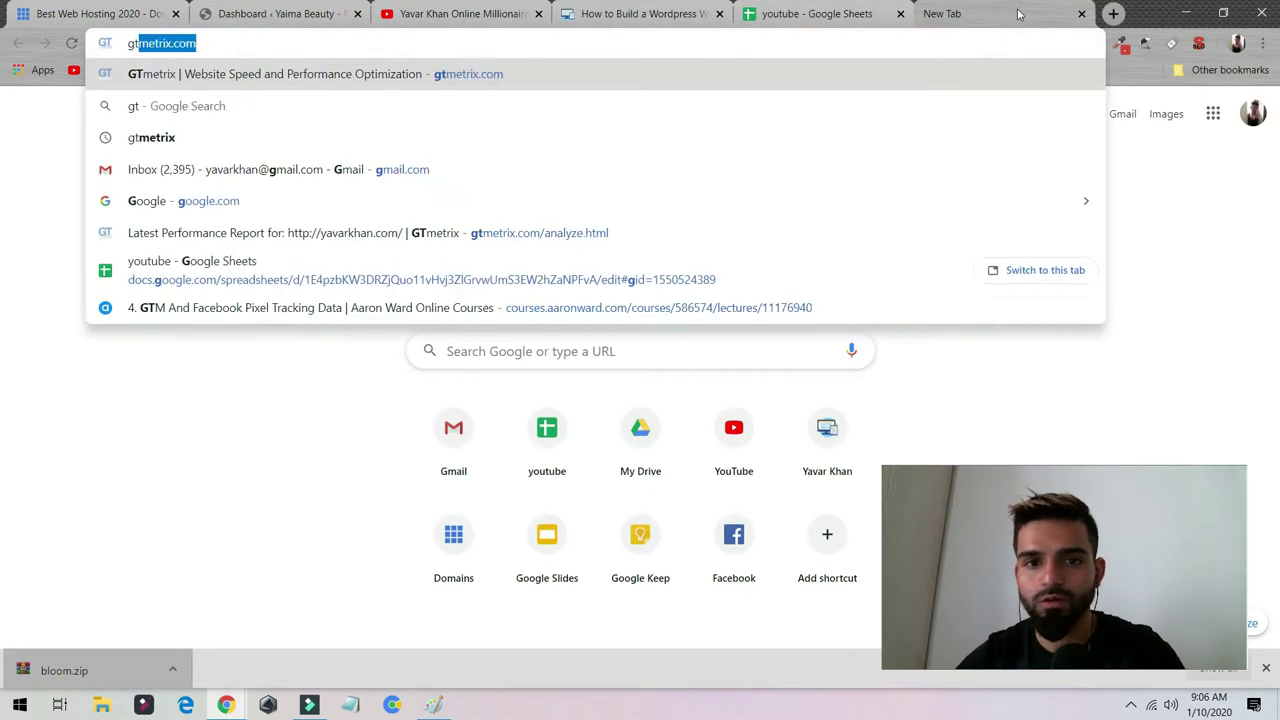
key(Return)
drag(1020, 13, 470, 13)
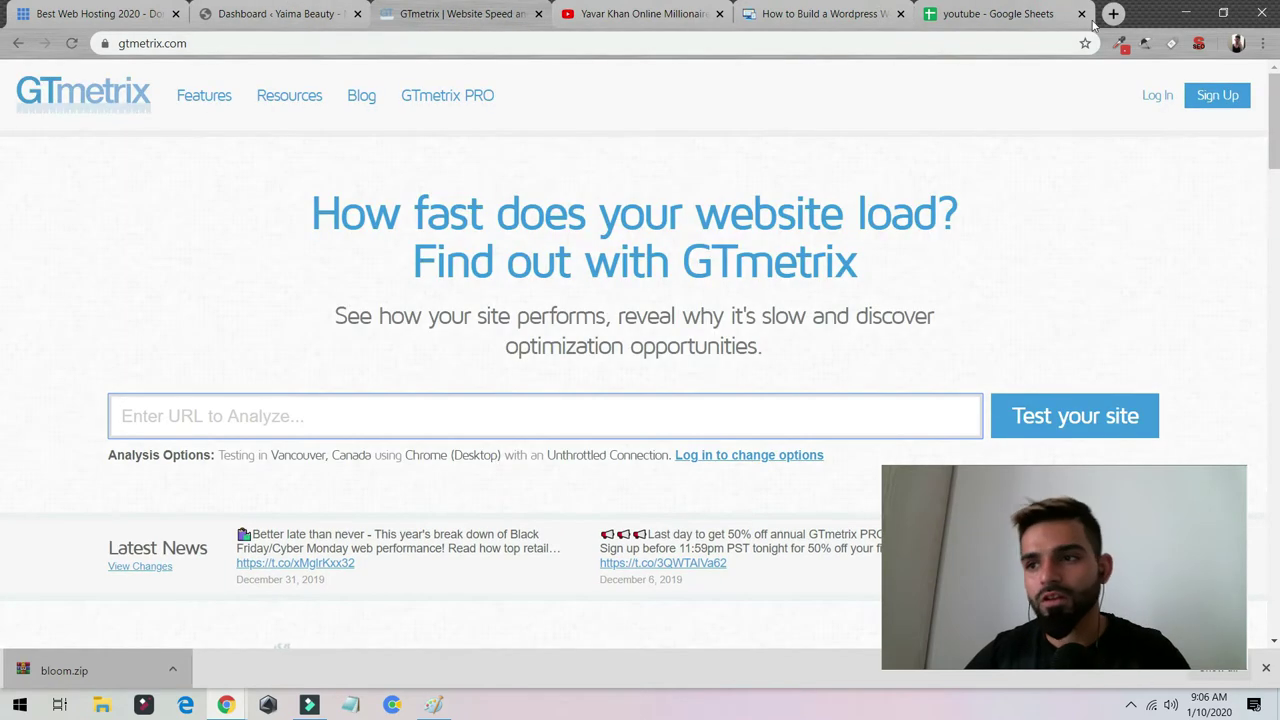
In another new tab beside GTmetrix, Google 'check website speed'
click(1113, 13)
drag(1170, 13, 520, 13)
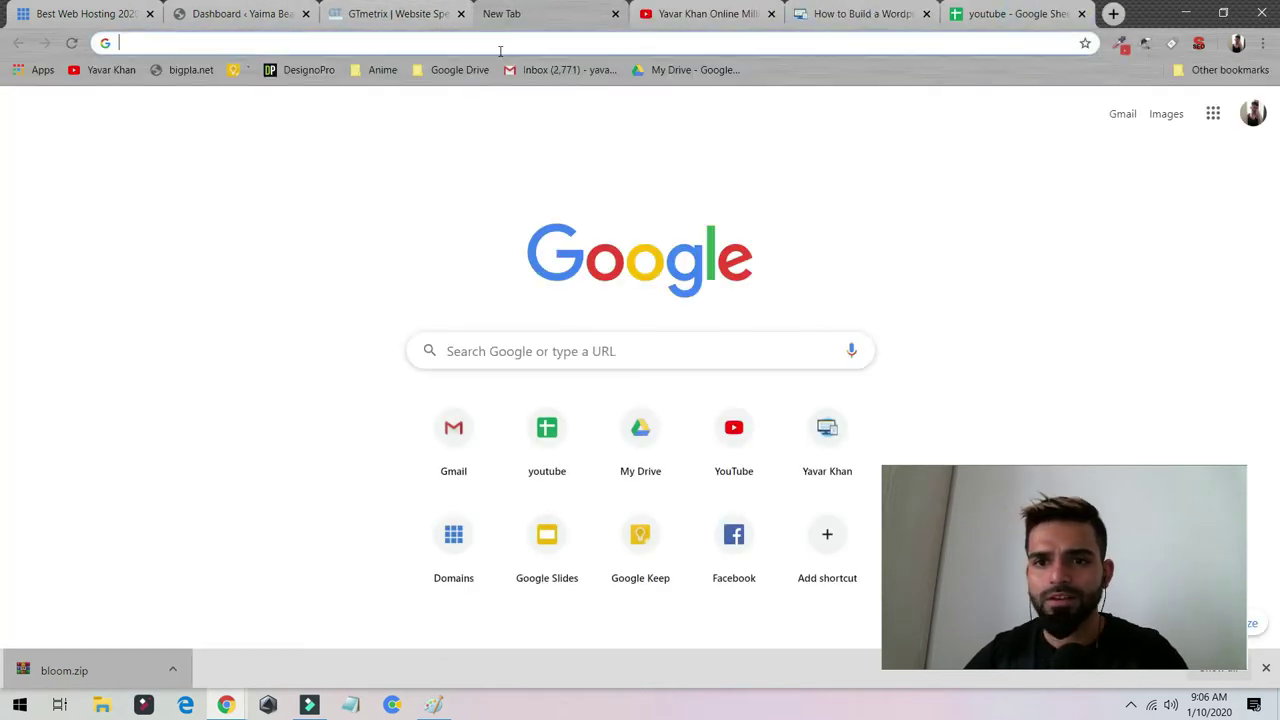
text(p)
key(Right)
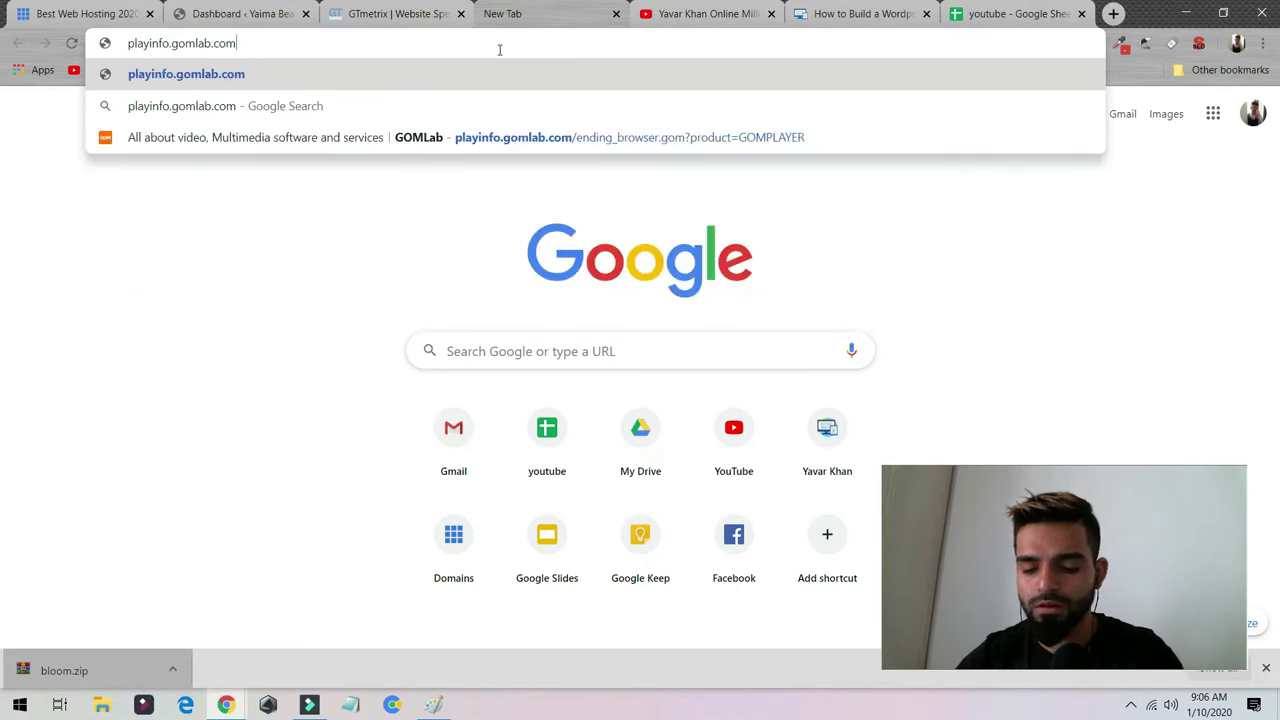
text(check website )
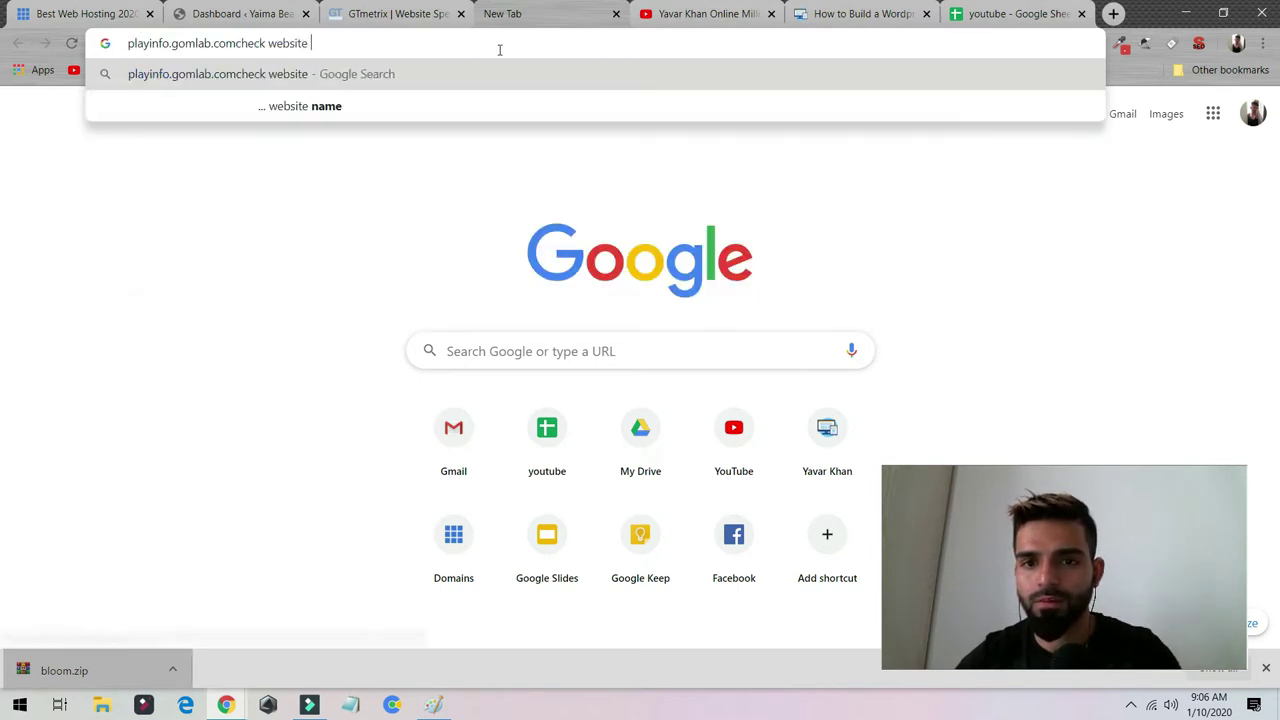
text(speed)
key(Return)
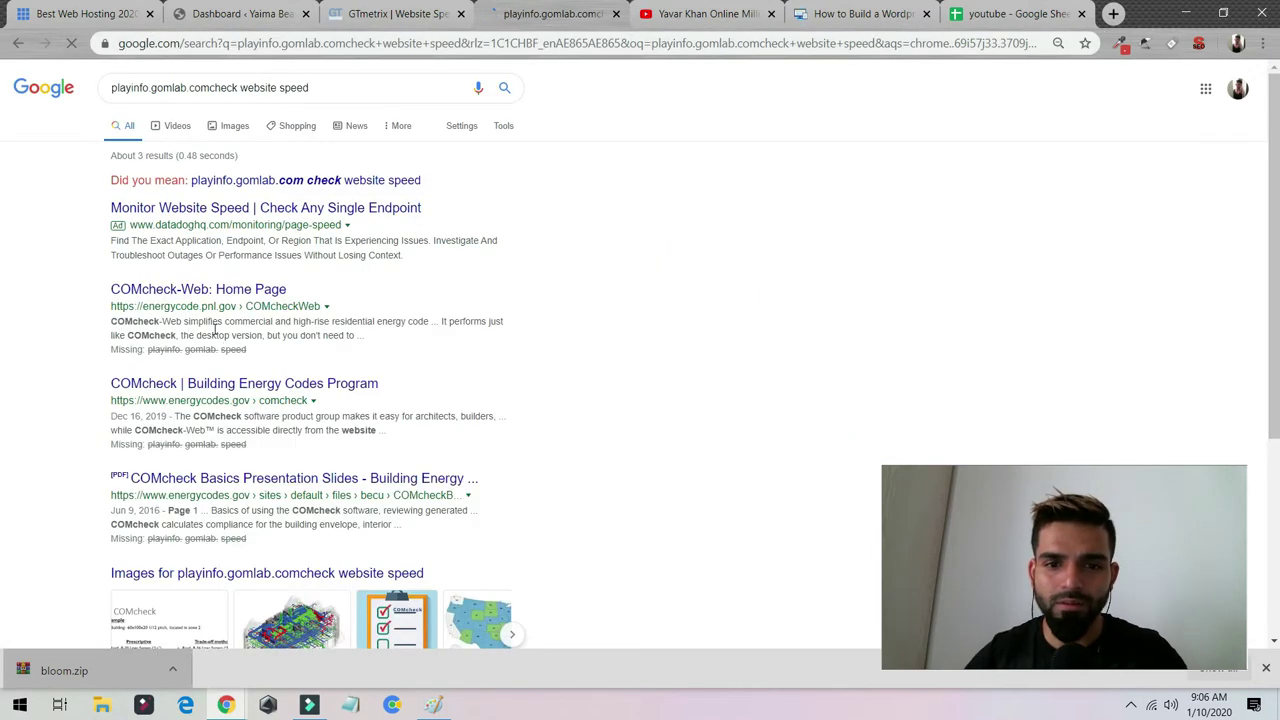
scroll(210, 270, down, 2)
scroll(260, 240, up, 2)
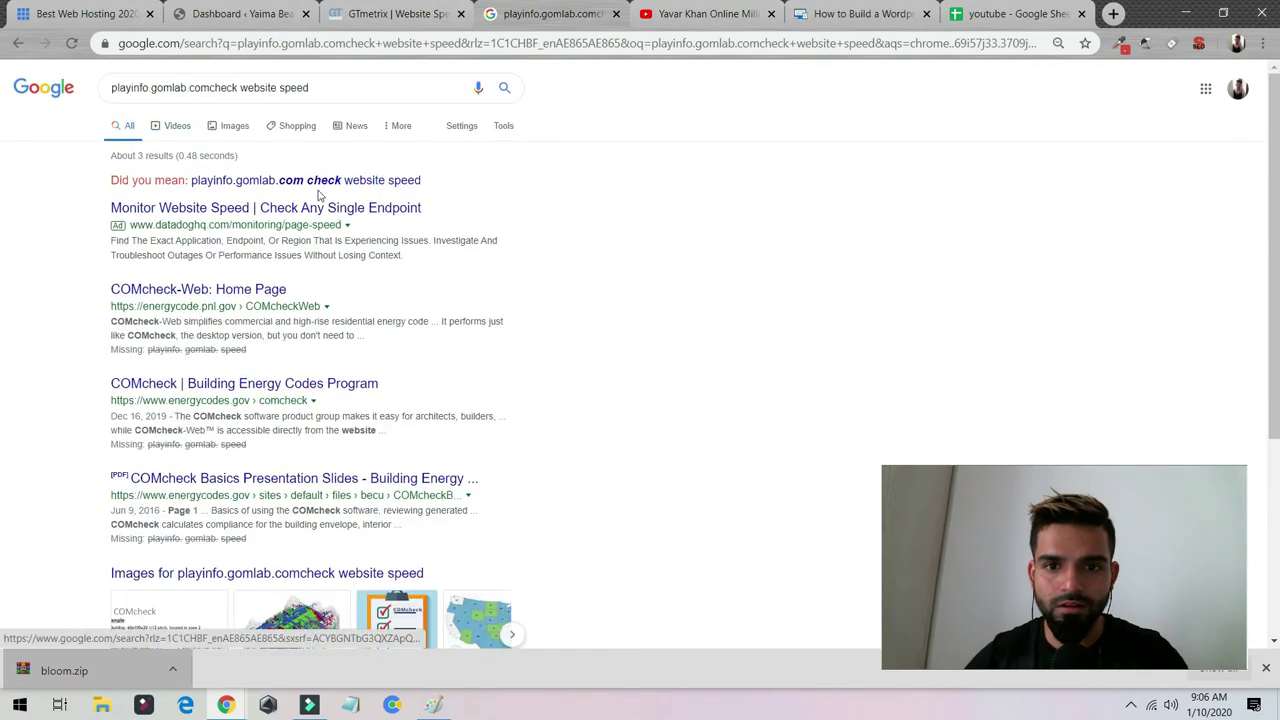
click(343, 87)
key(ctrl+a)
text(che)
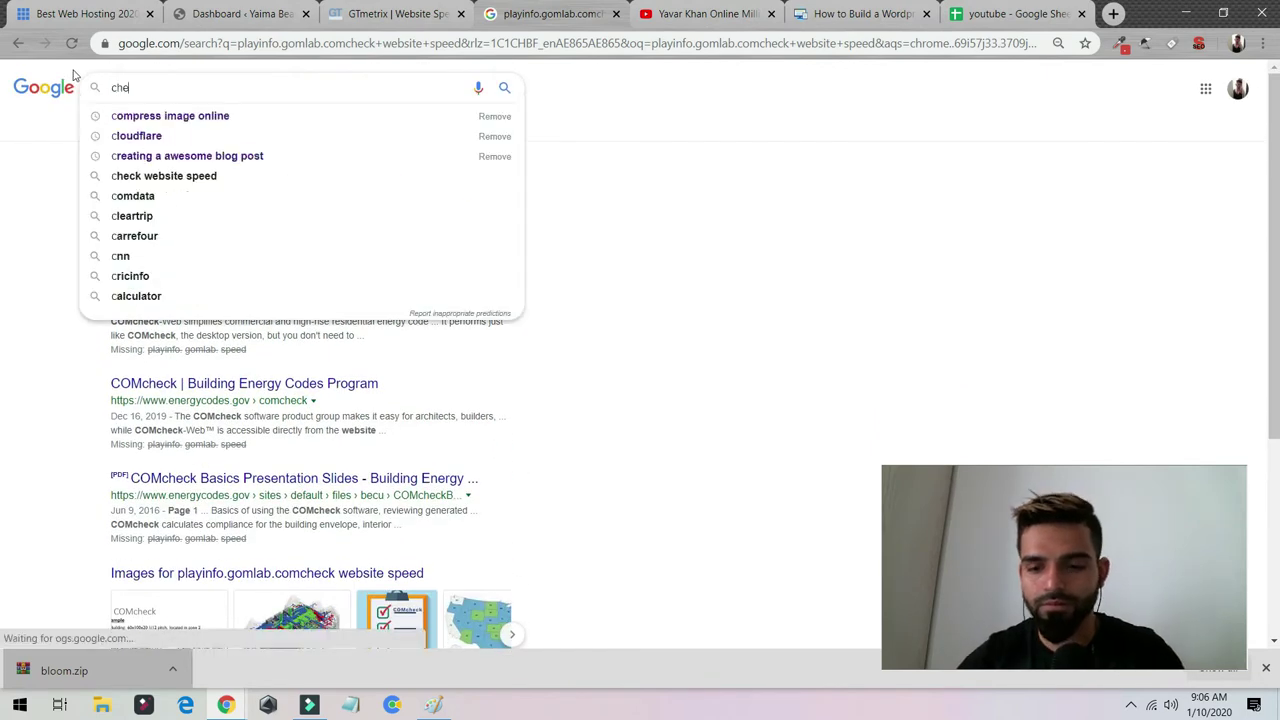
text(ck websit)
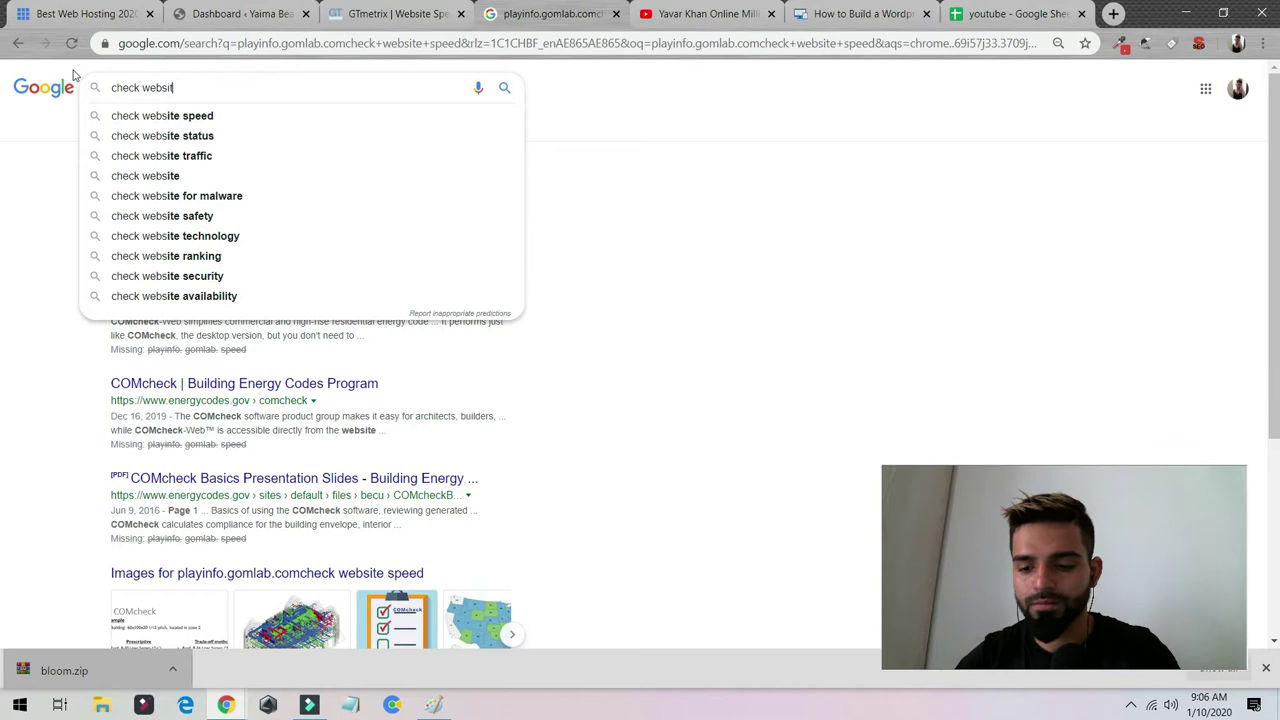
text(e speed)
key(Return)
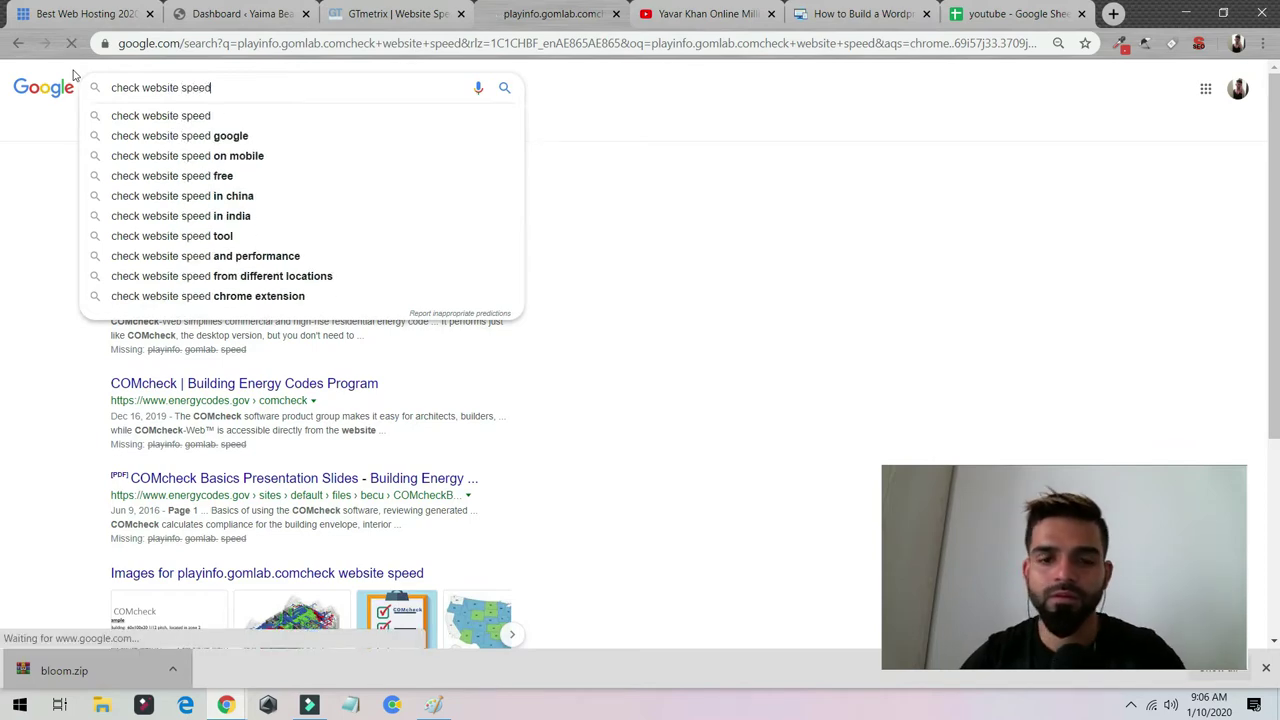
Look at the Pingdom Tools speed test, close it, and return to the dashboard
scroll(300, 360, down, 3)
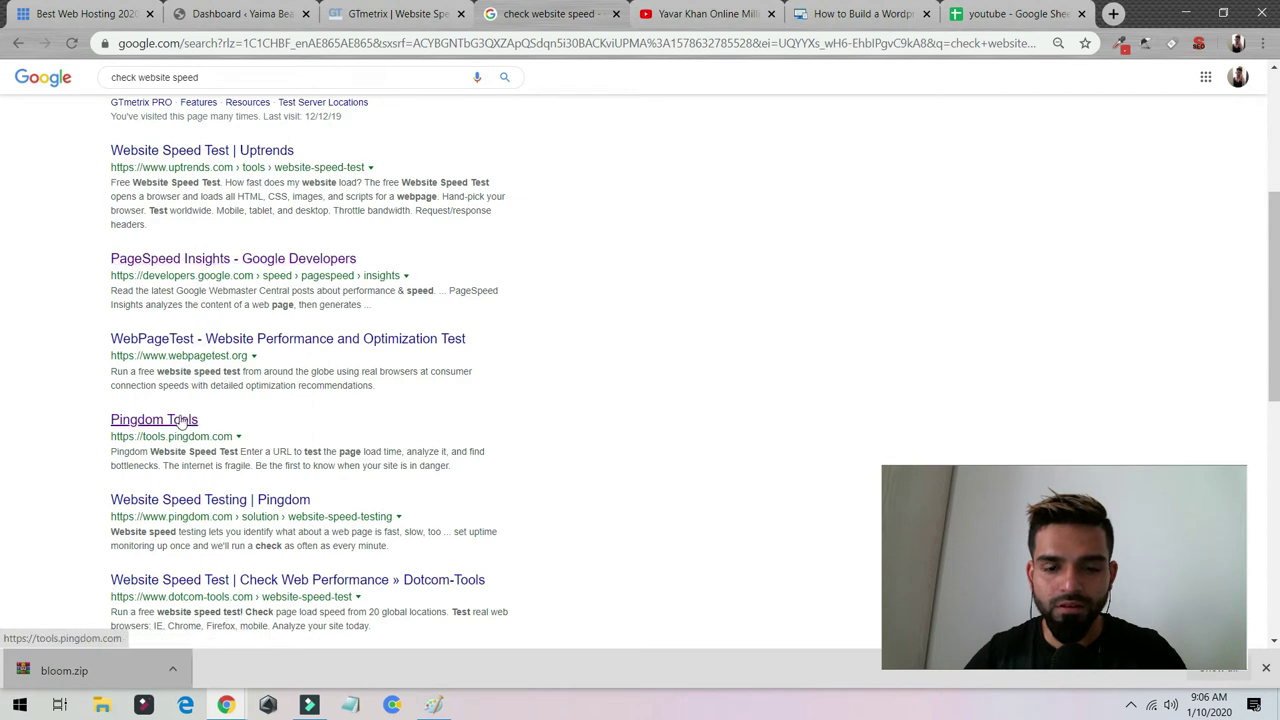
click(160, 414)
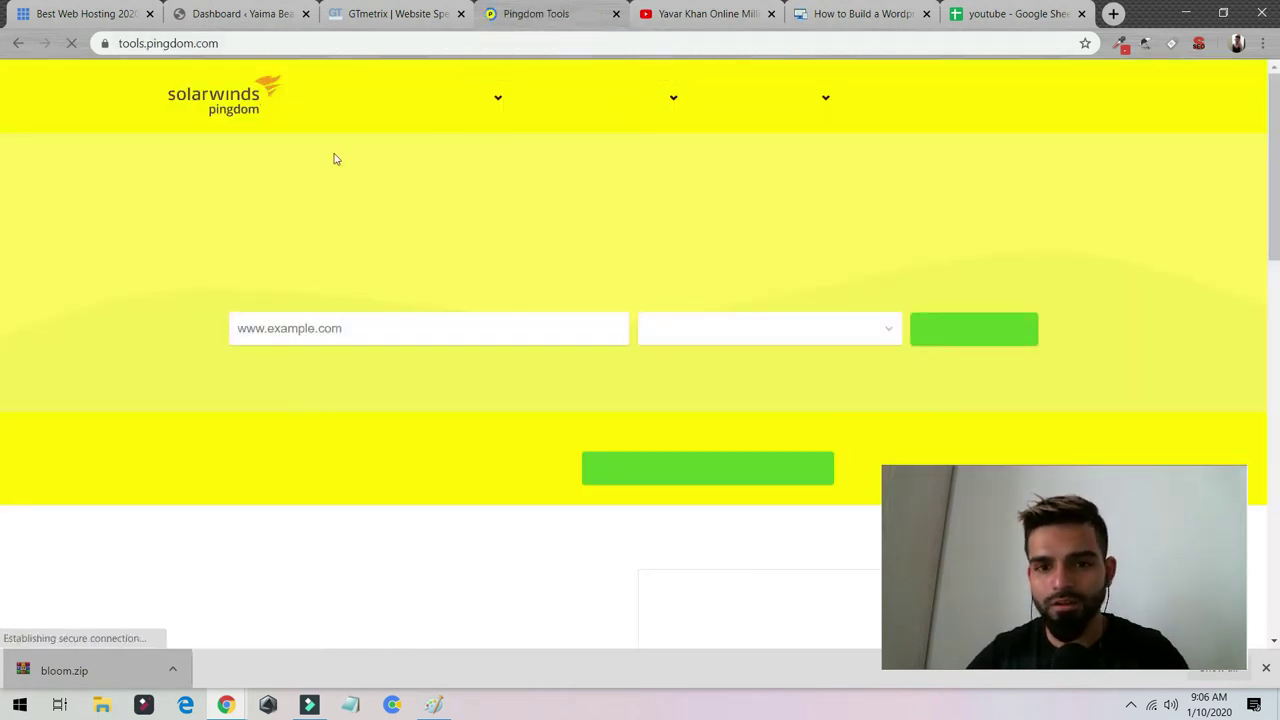
scroll(427, 127, down, 5)
scroll(427, 127, up, 5)
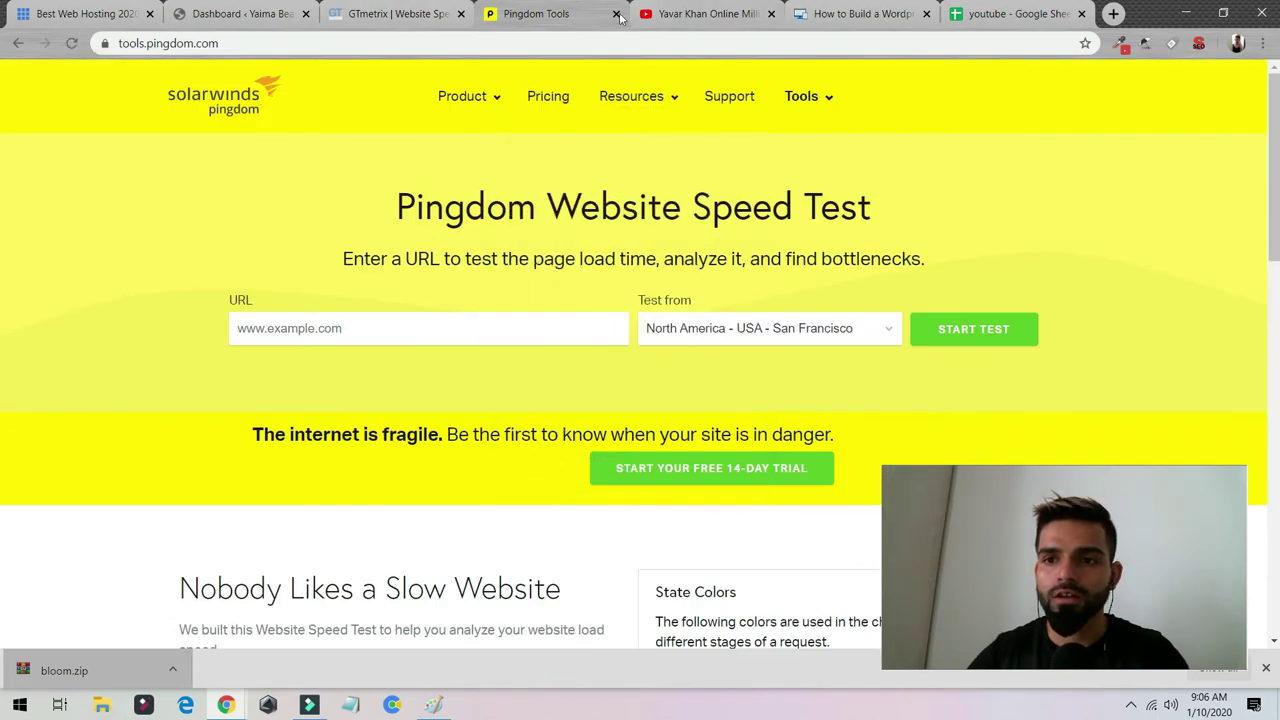
click(616, 13)
click(236, 15)
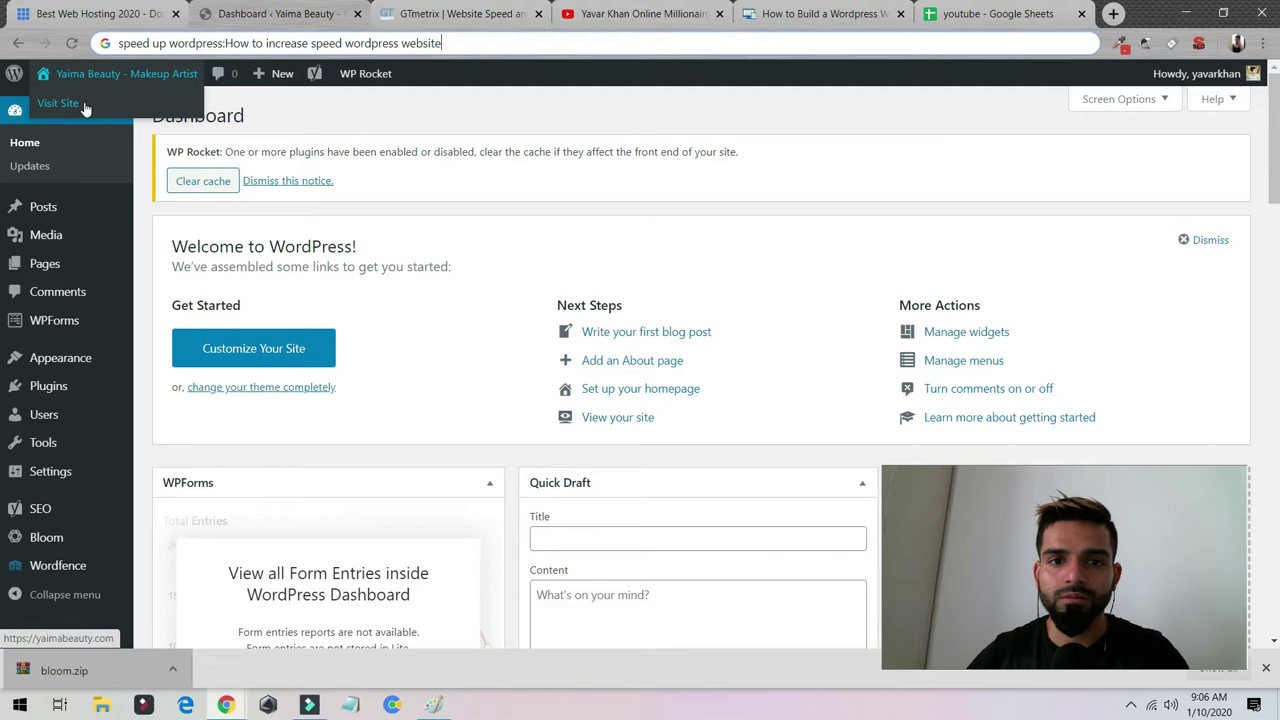
Run a GTmetrix speed test on the live yaimabeauty.com site address
click(90, 106)
click(317, 43)
key(ctrl+c)
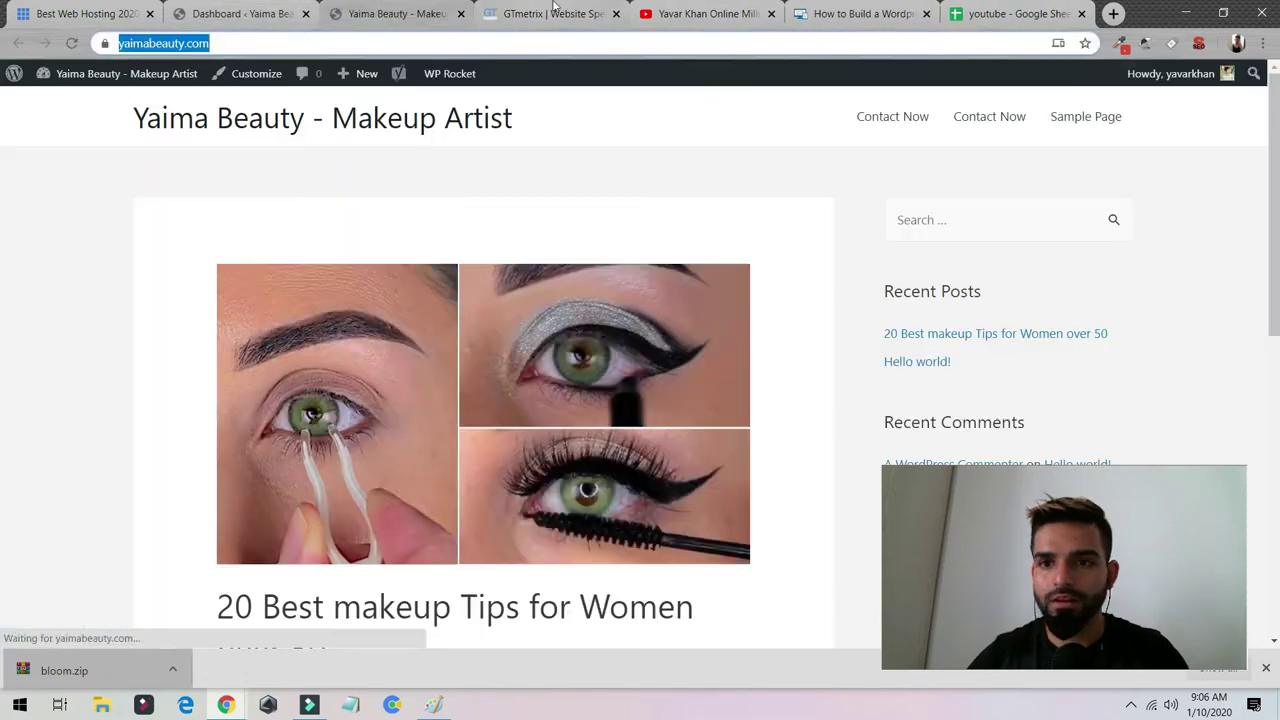
click(550, 13)
key(ctrl+v)
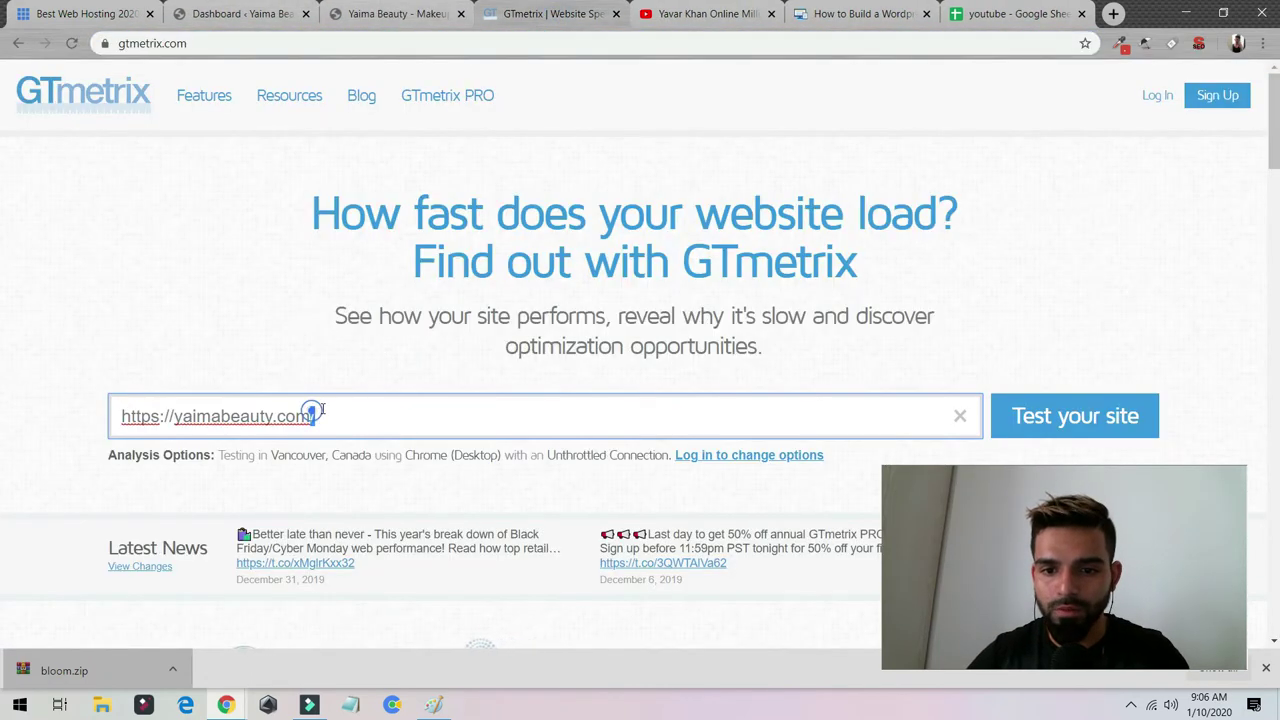
click(1097, 403)
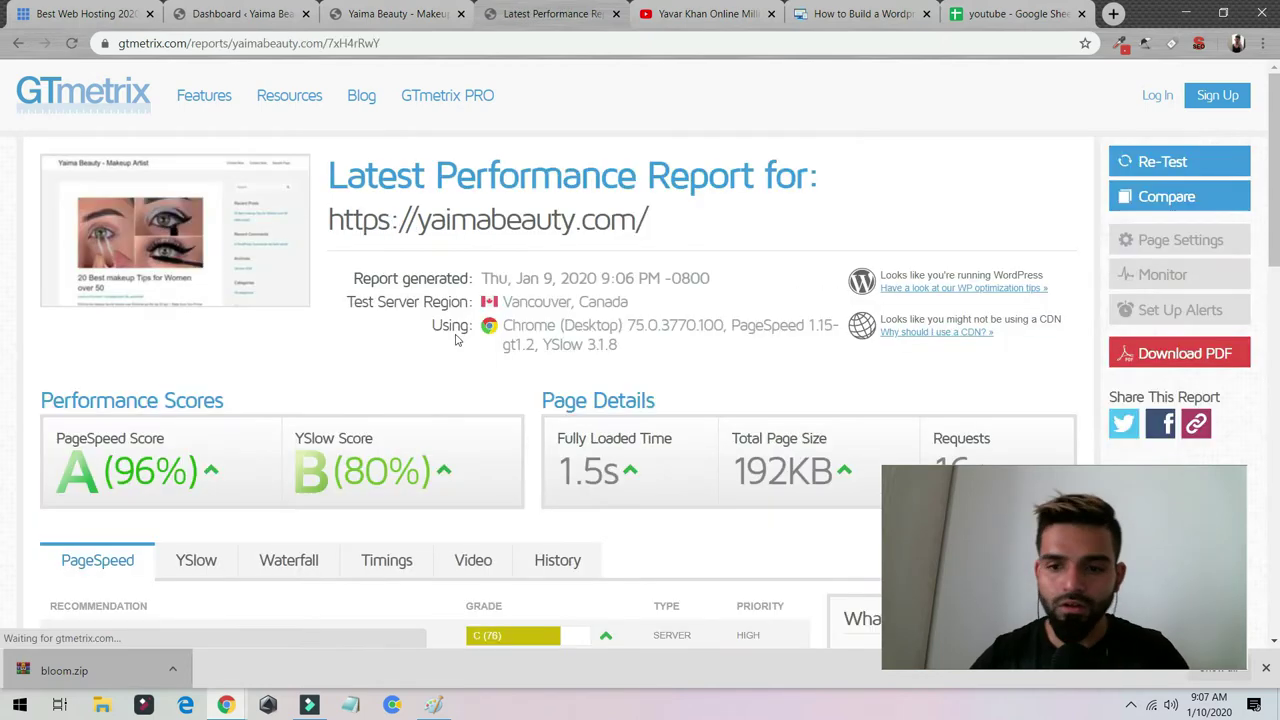
Review the YSlow recommendations, including Add Expires headers, then return to the dashboard
scroll(238, 289, down, 3)
scroll(238, 295, down, 1)
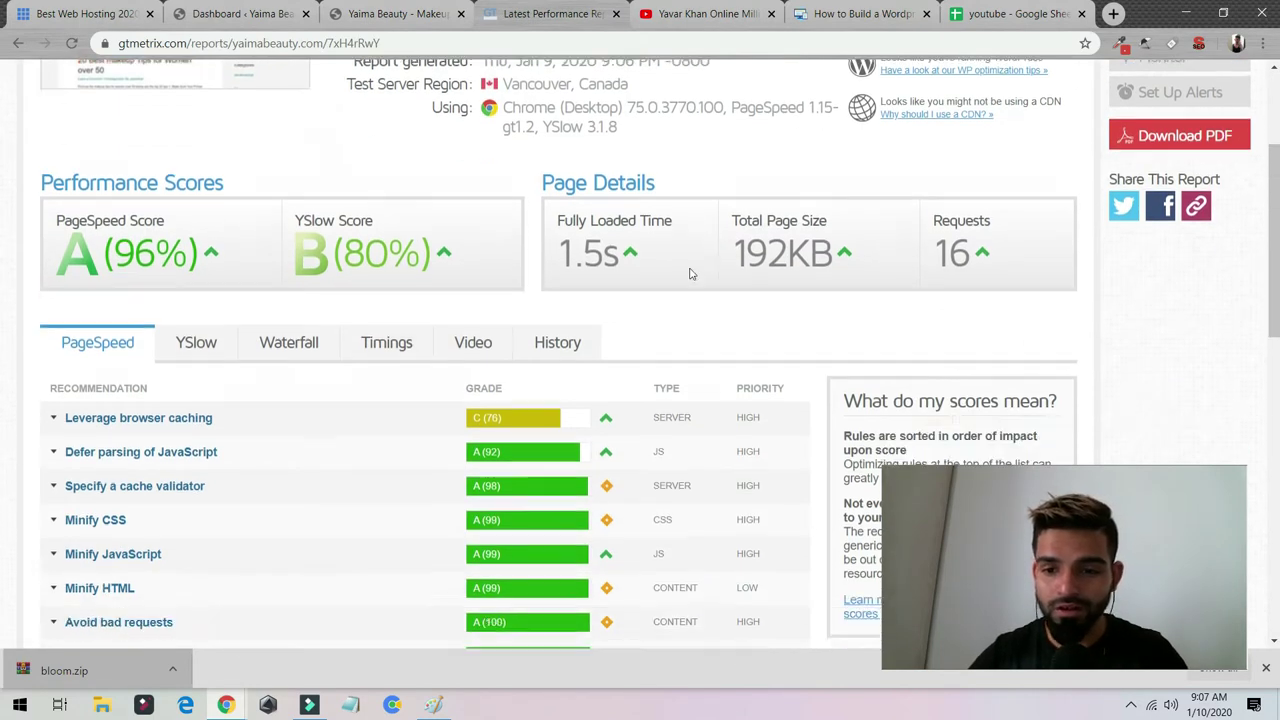
scroll(237, 310, up, 4)
click(204, 558)
scroll(230, 500, down, 3)
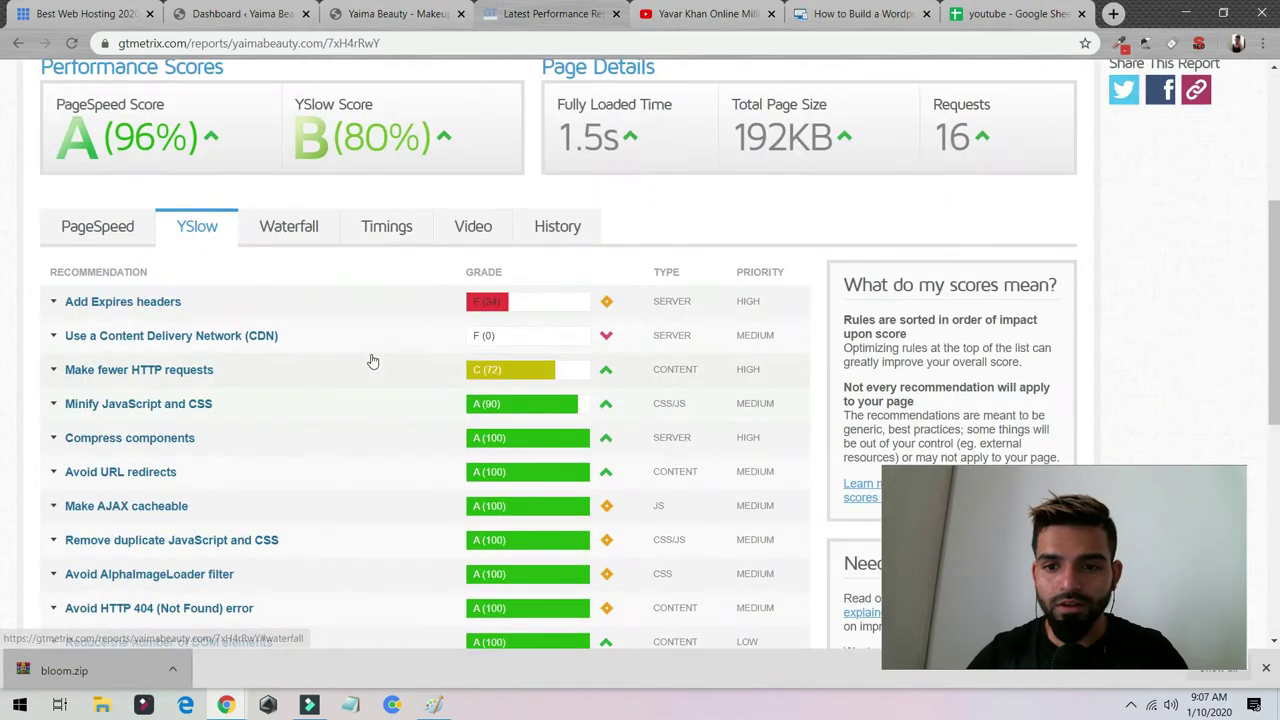
click(276, 305)
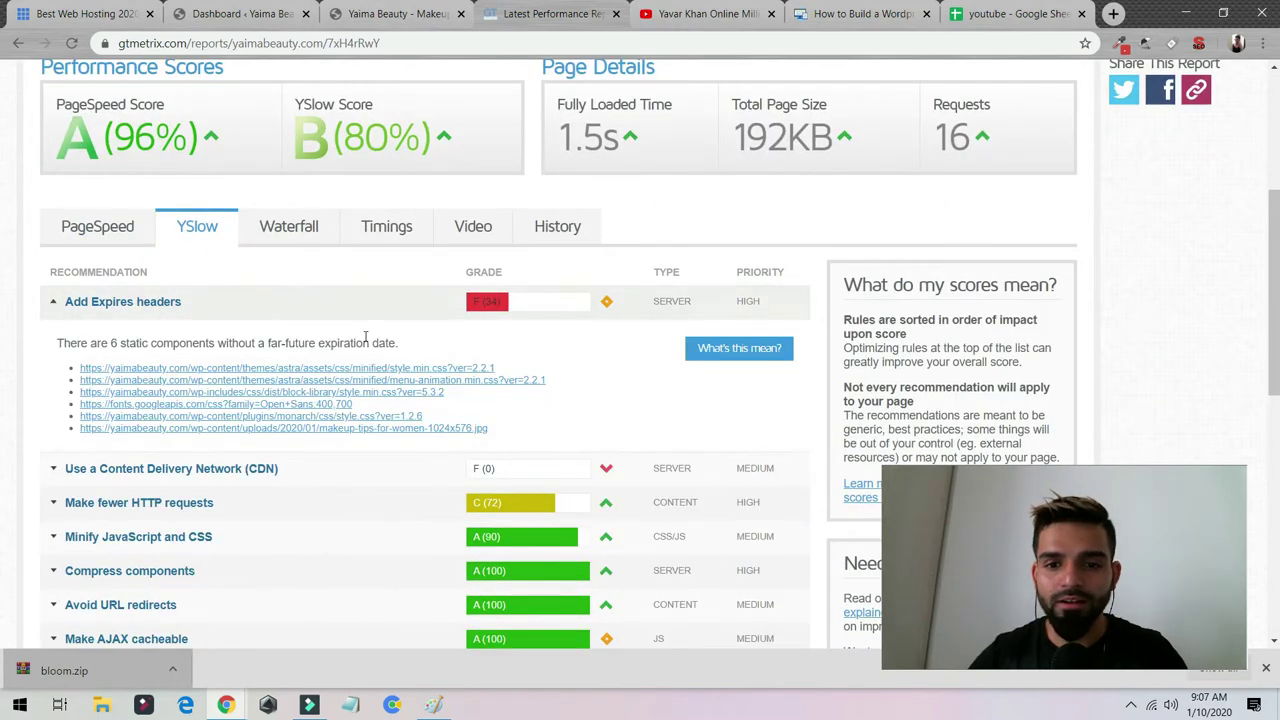
click(284, 307)
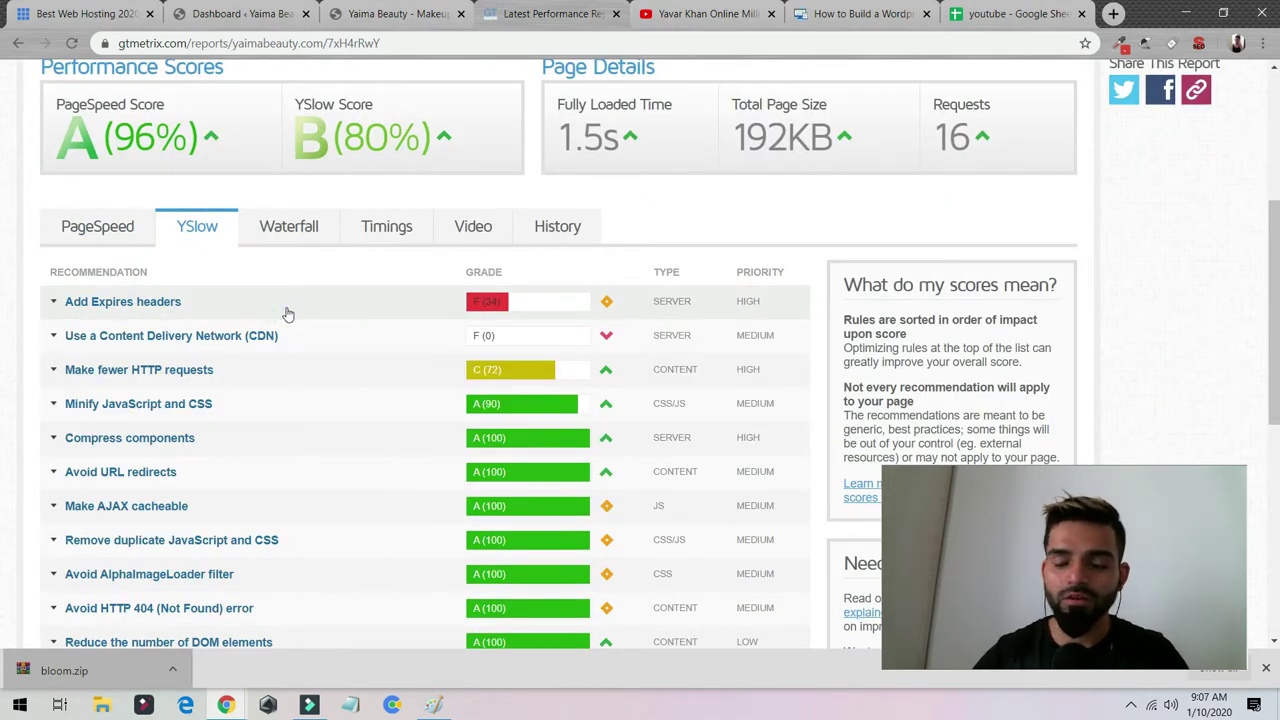
click(224, 7)
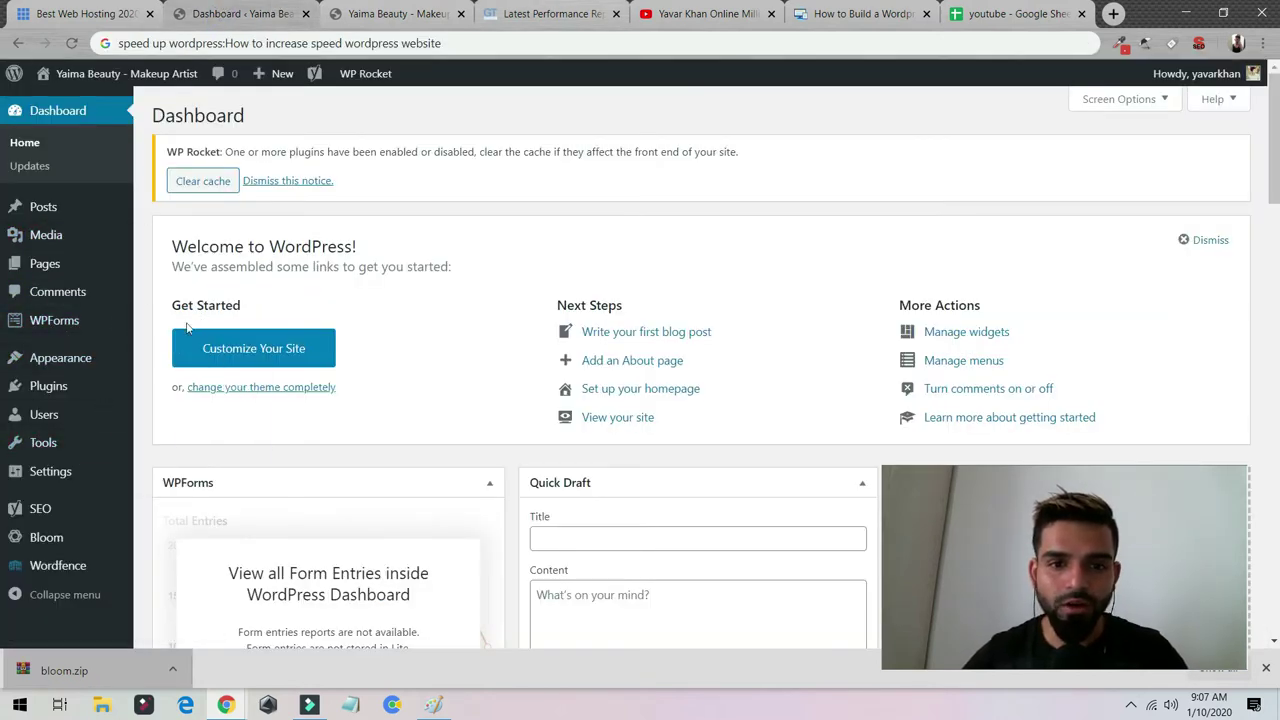
Search for wprocket in a new tab, view the WP Rocket website, and return to the dashboard
click(1114, 12)
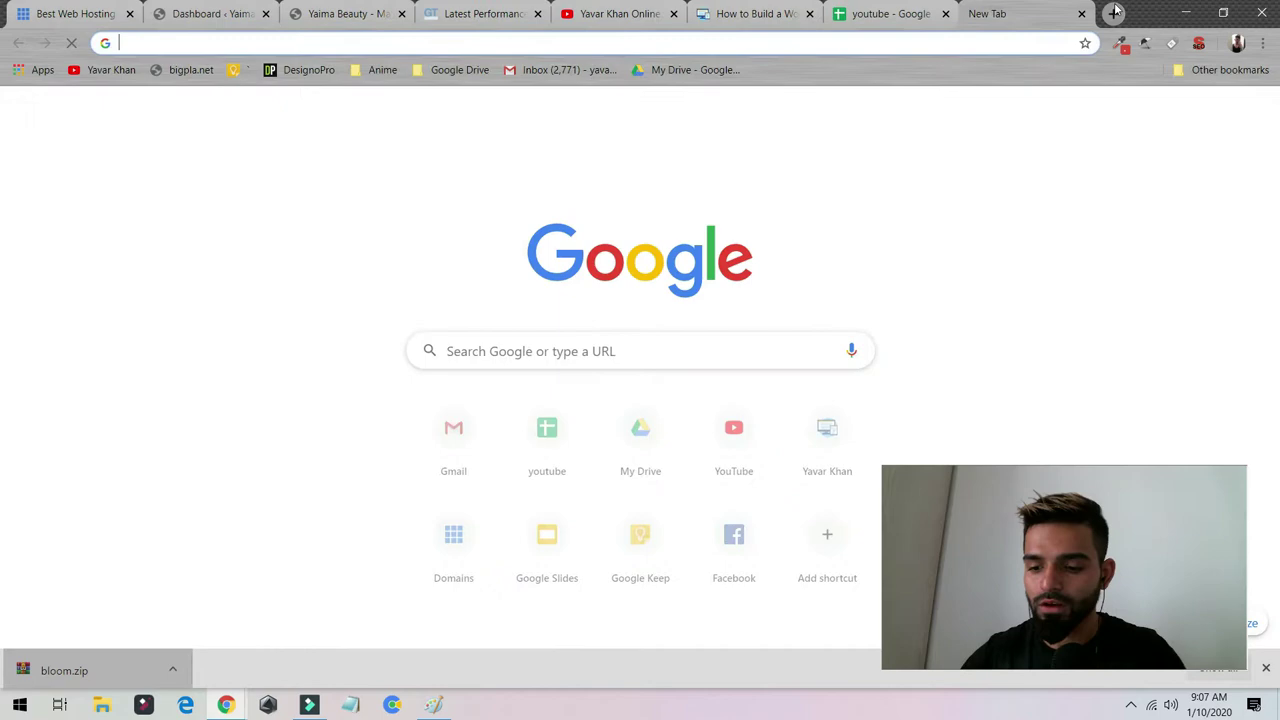
text(wprocket)
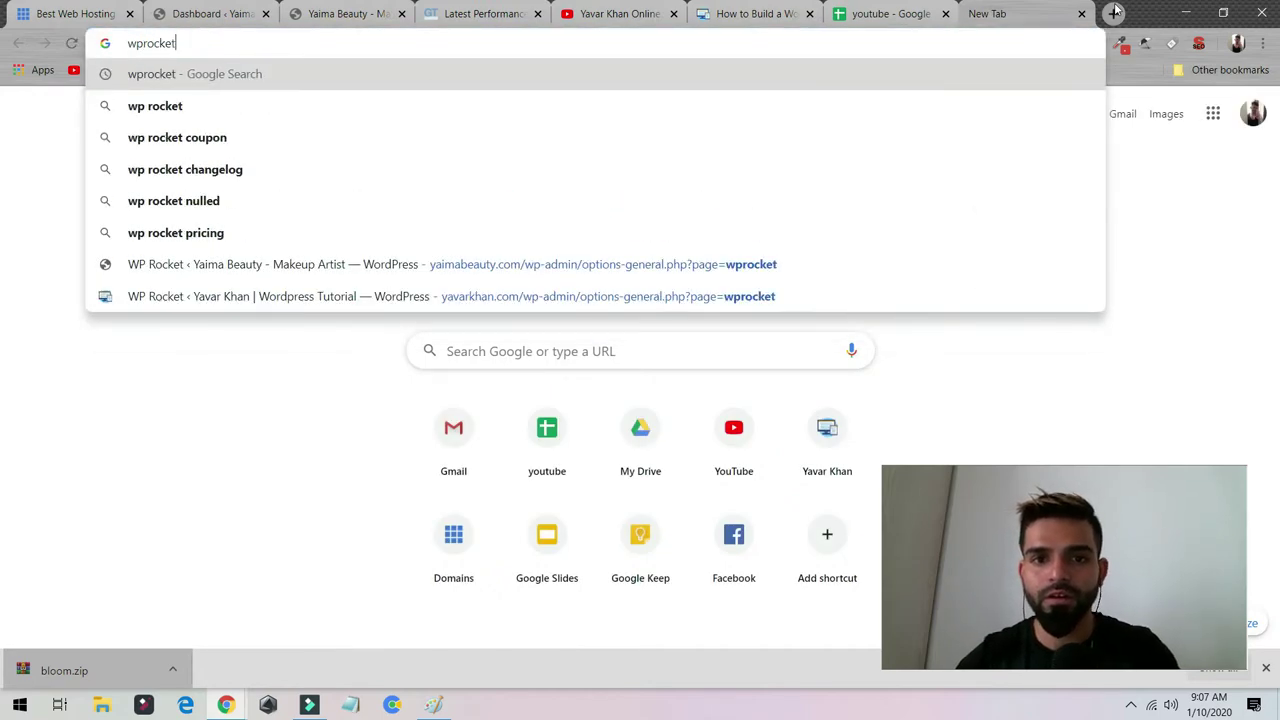
key(Return)
drag(990, 13, 480, 12)
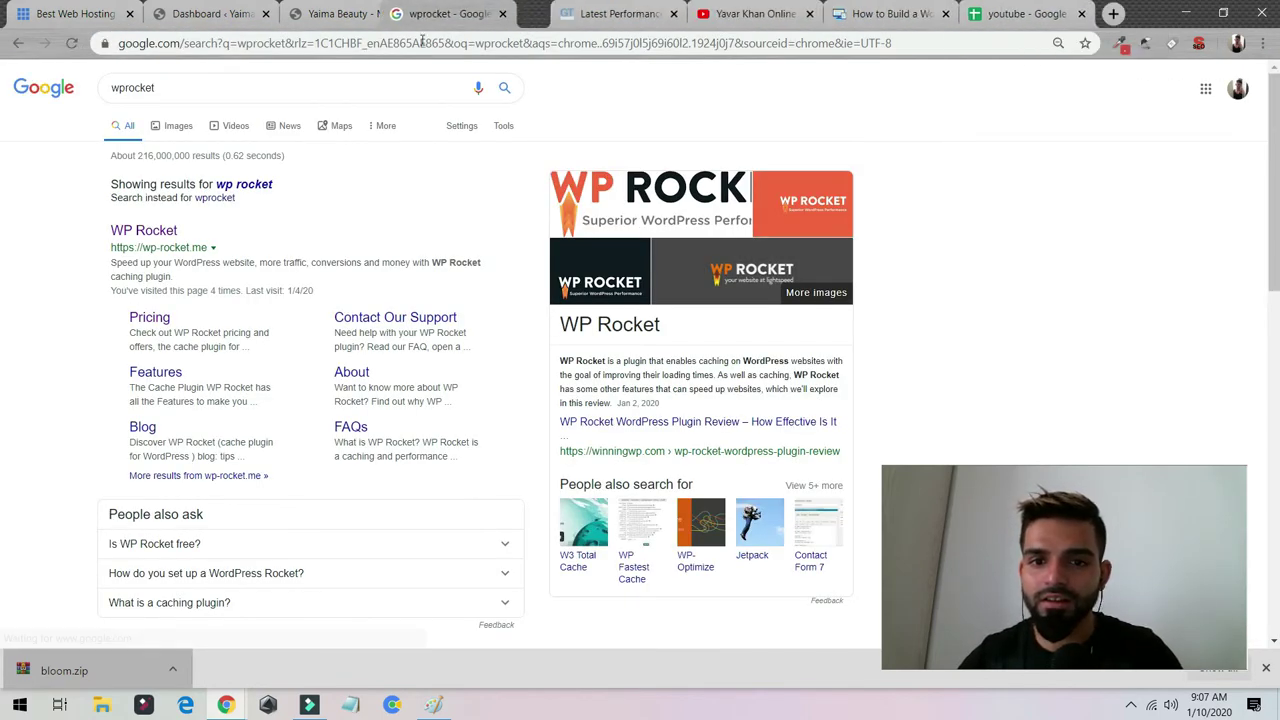
click(160, 232)
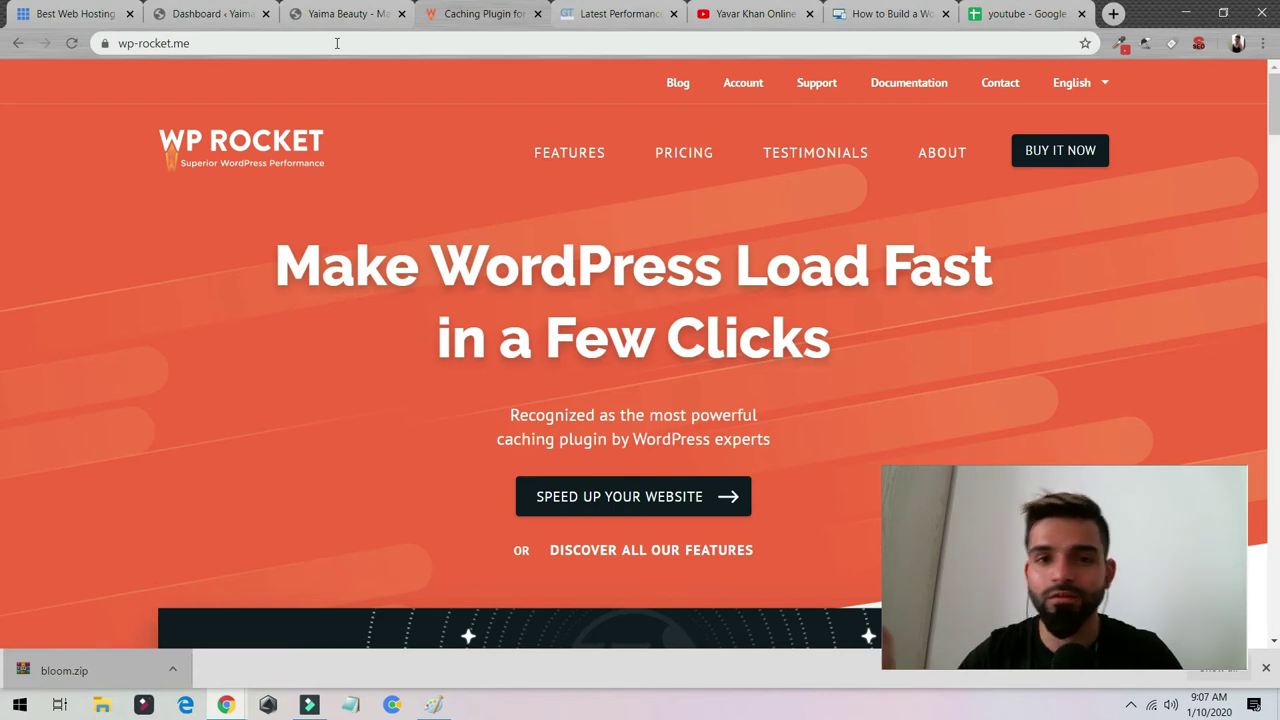
click(208, 14)
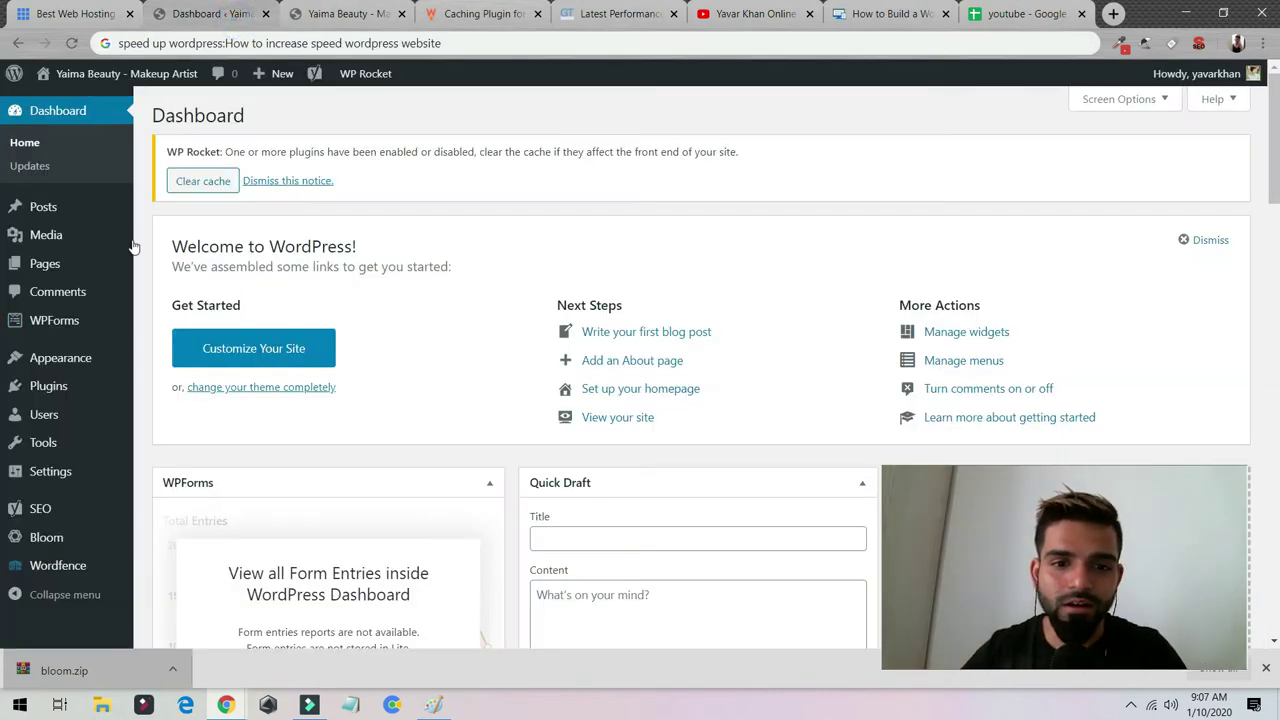
mouse_move(48, 471)
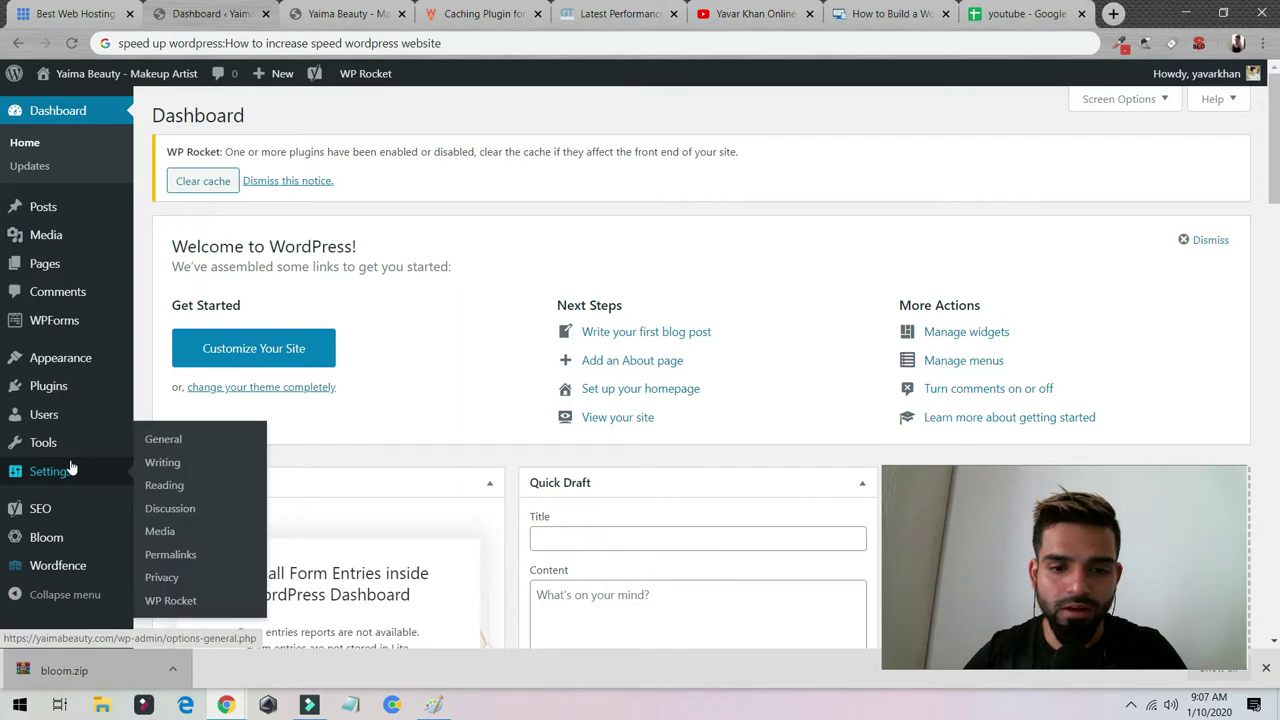
Find the active WP Rocket plugin among the installed plugins and open its settings
click(55, 386)
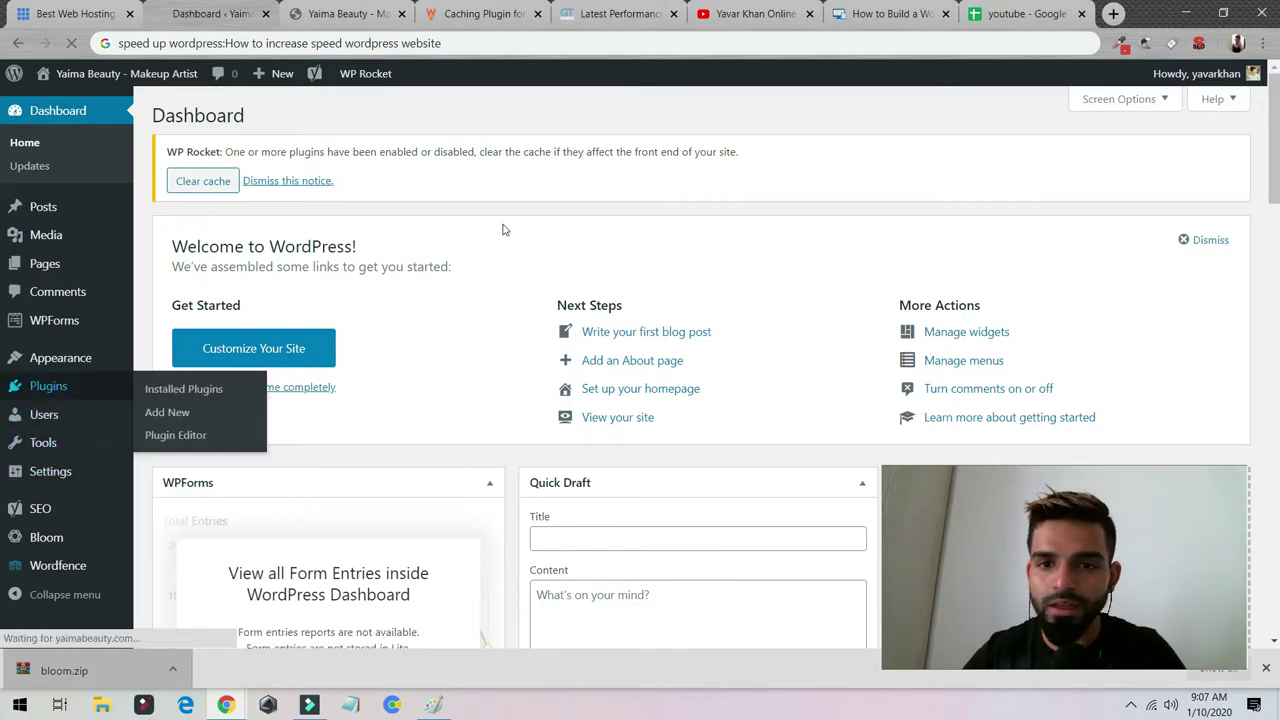
scroll(324, 338, down, 3)
scroll(324, 338, down, 2)
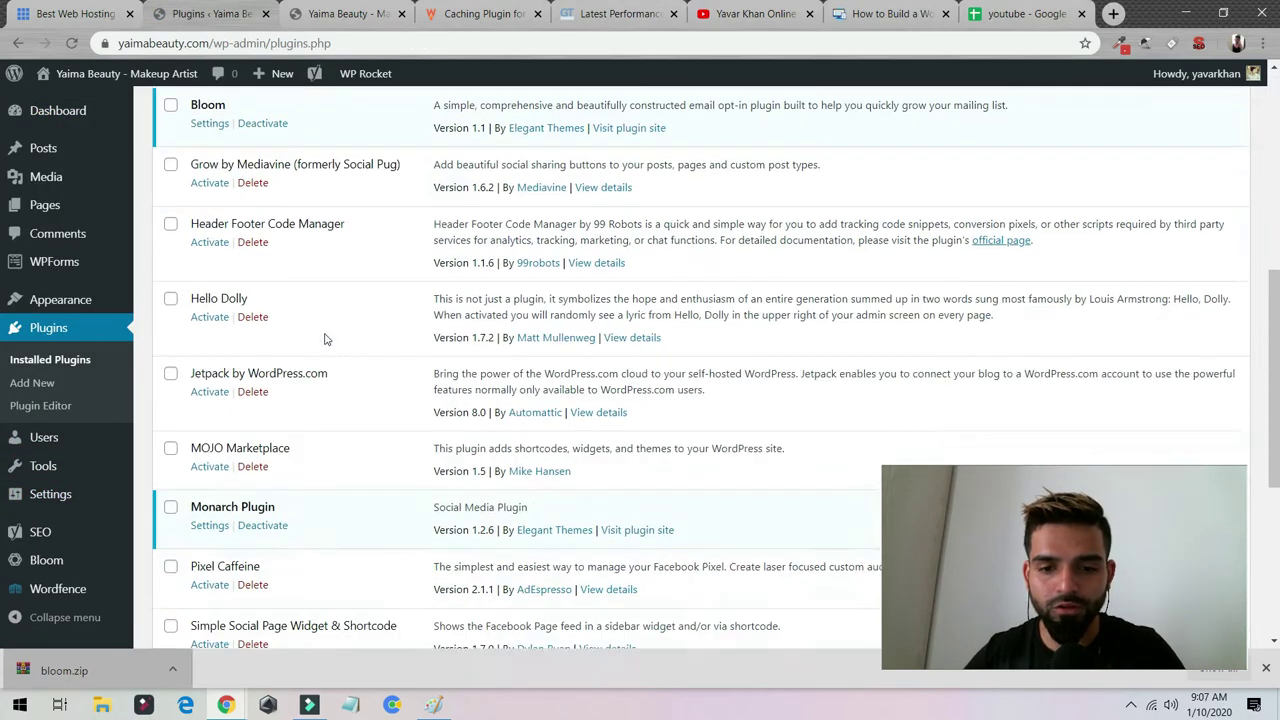
scroll(324, 338, down, 3)
key(ctrl+f)
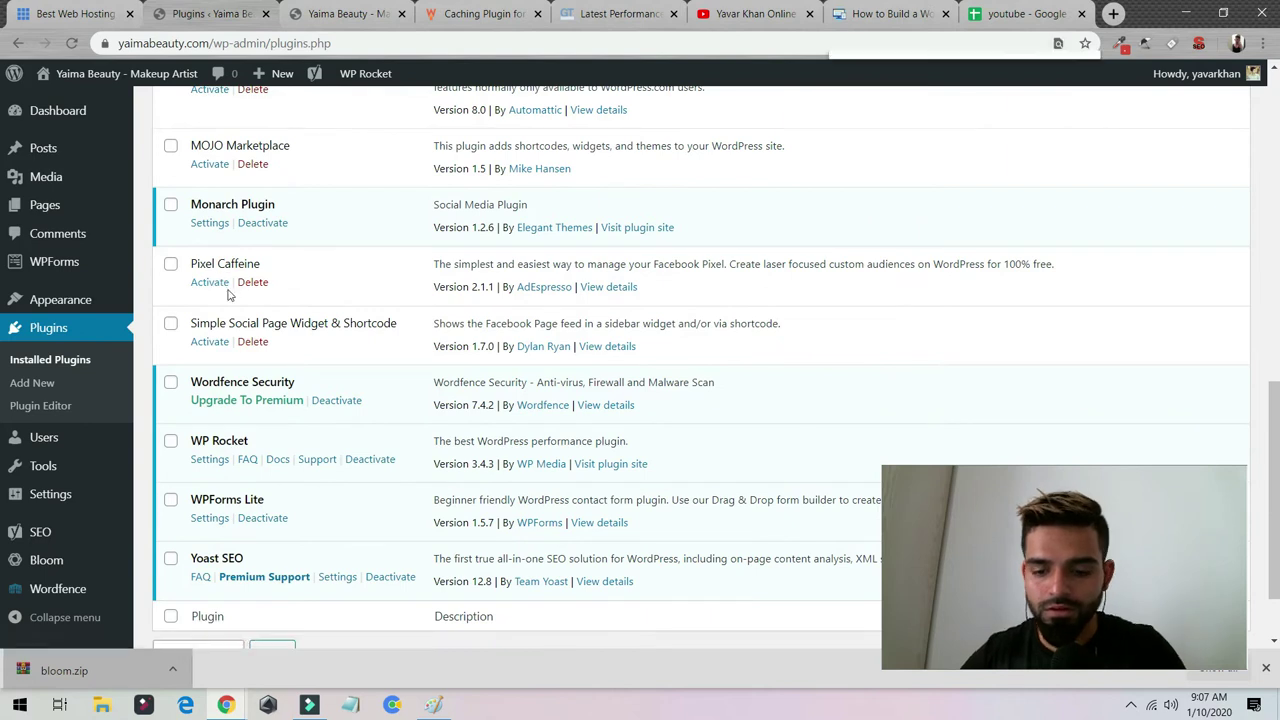
text(wpro)
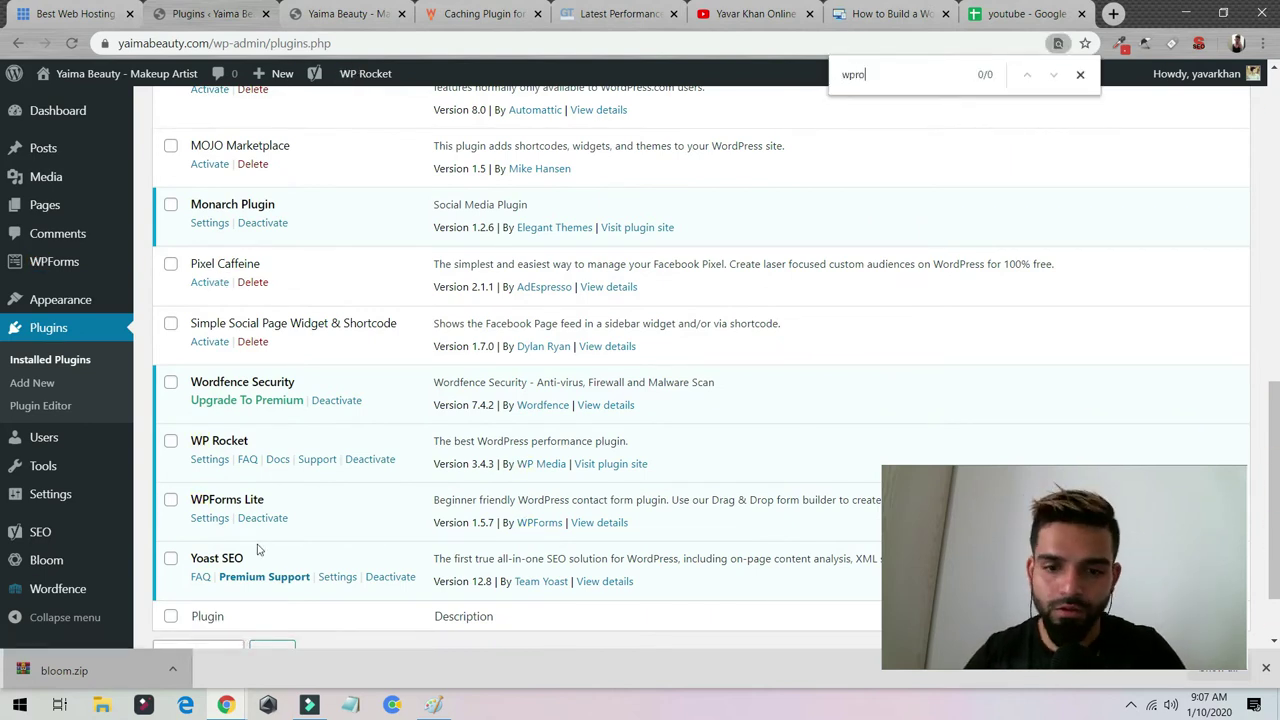
click(214, 462)
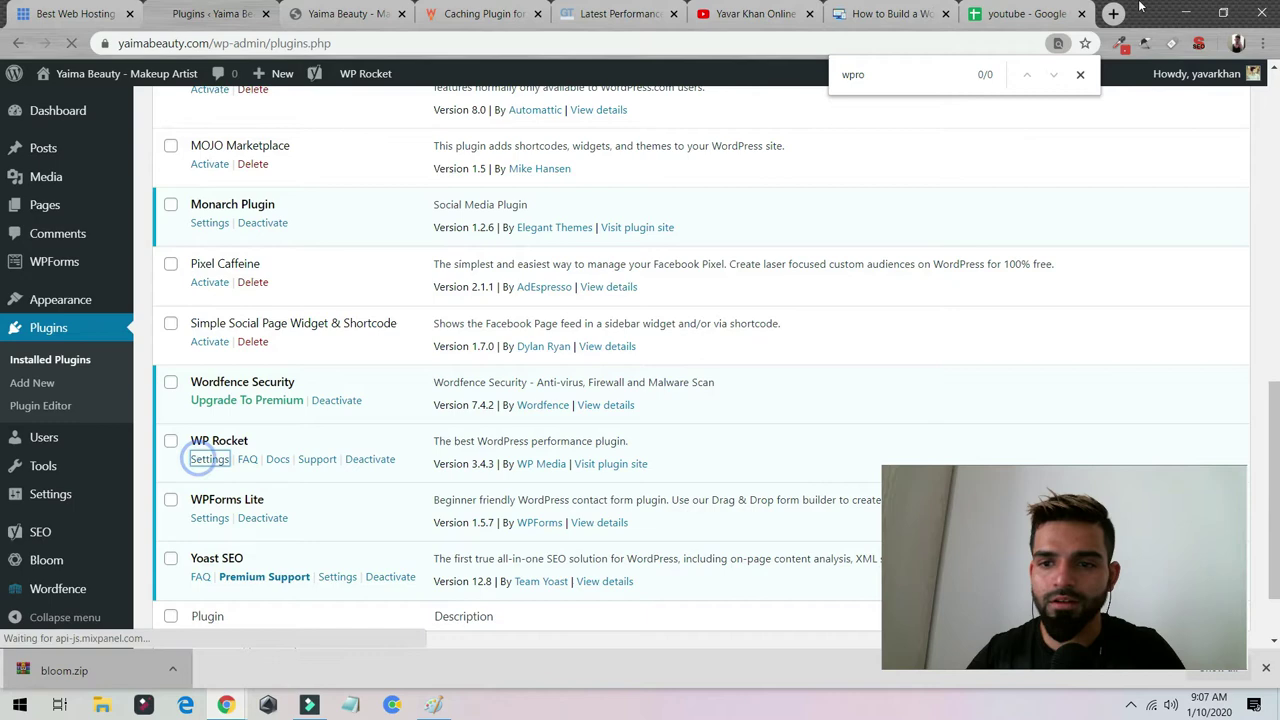
click(1081, 76)
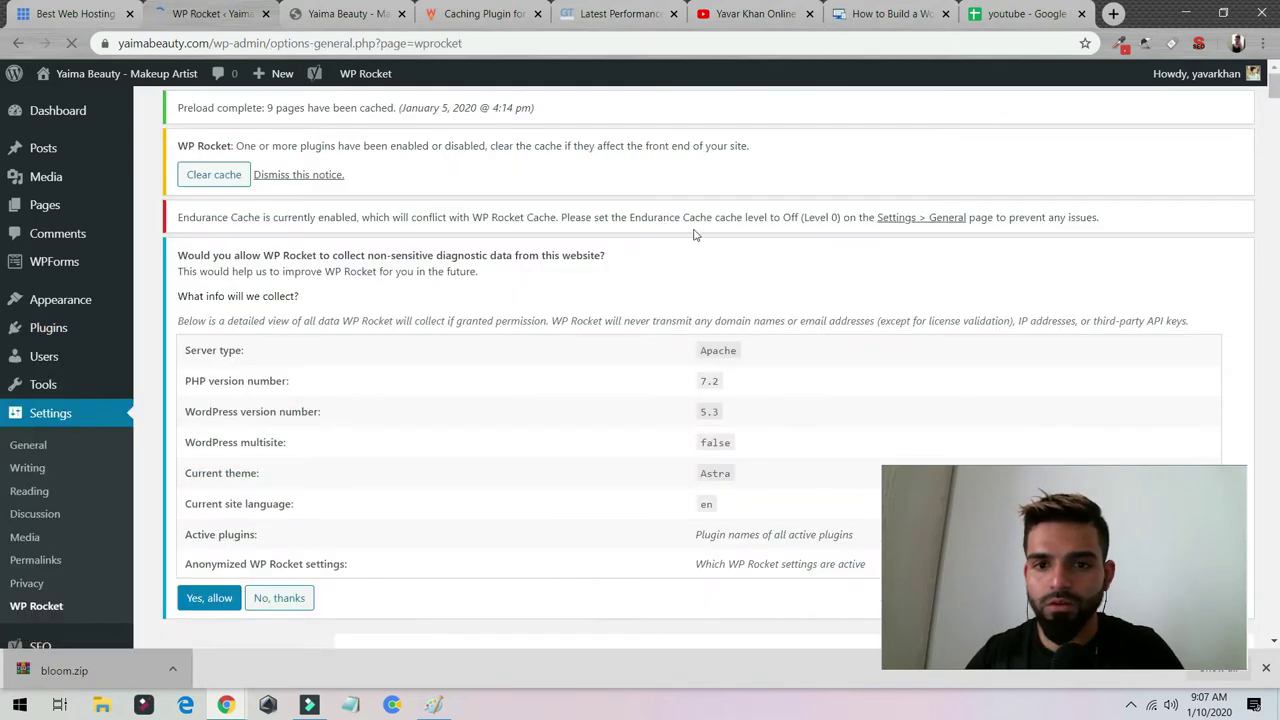
Review WP Rocket's dashboard, Cache and File Optimization options
scroll(703, 240, down, 5)
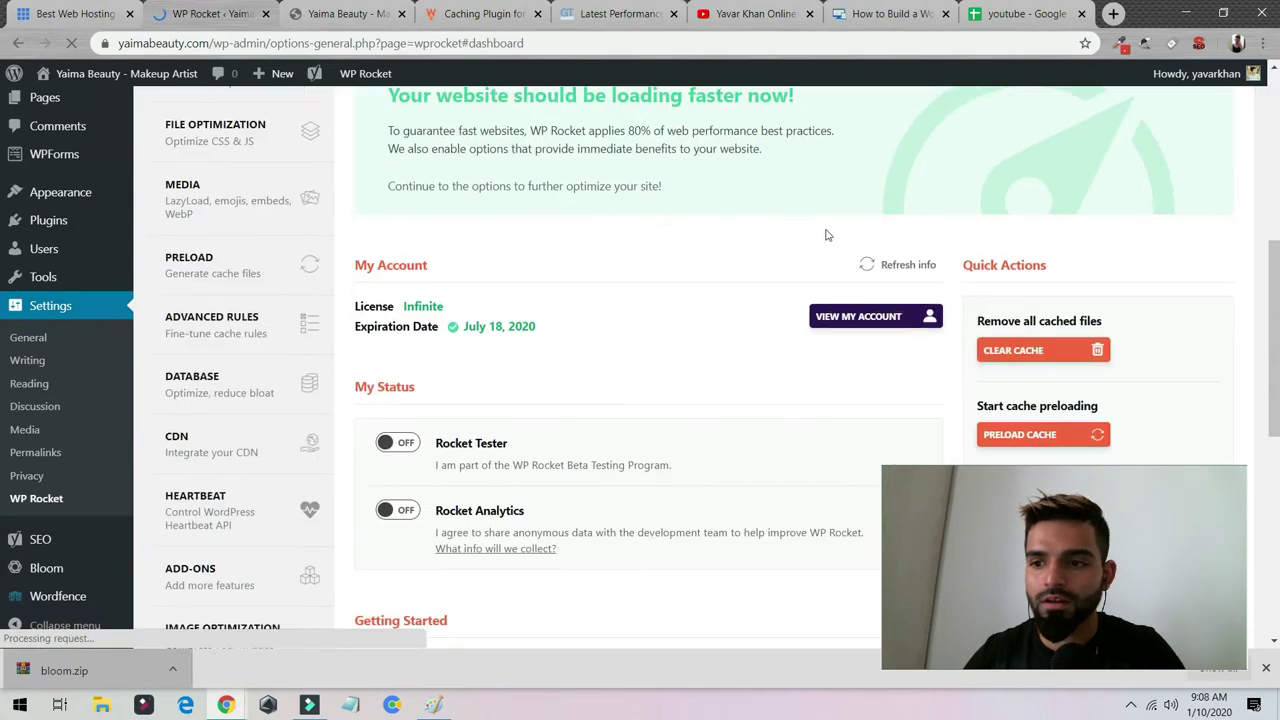
scroll(623, 246, down, 1)
scroll(623, 246, down, 3)
scroll(623, 246, down, 2)
scroll(213, 237, up, 7)
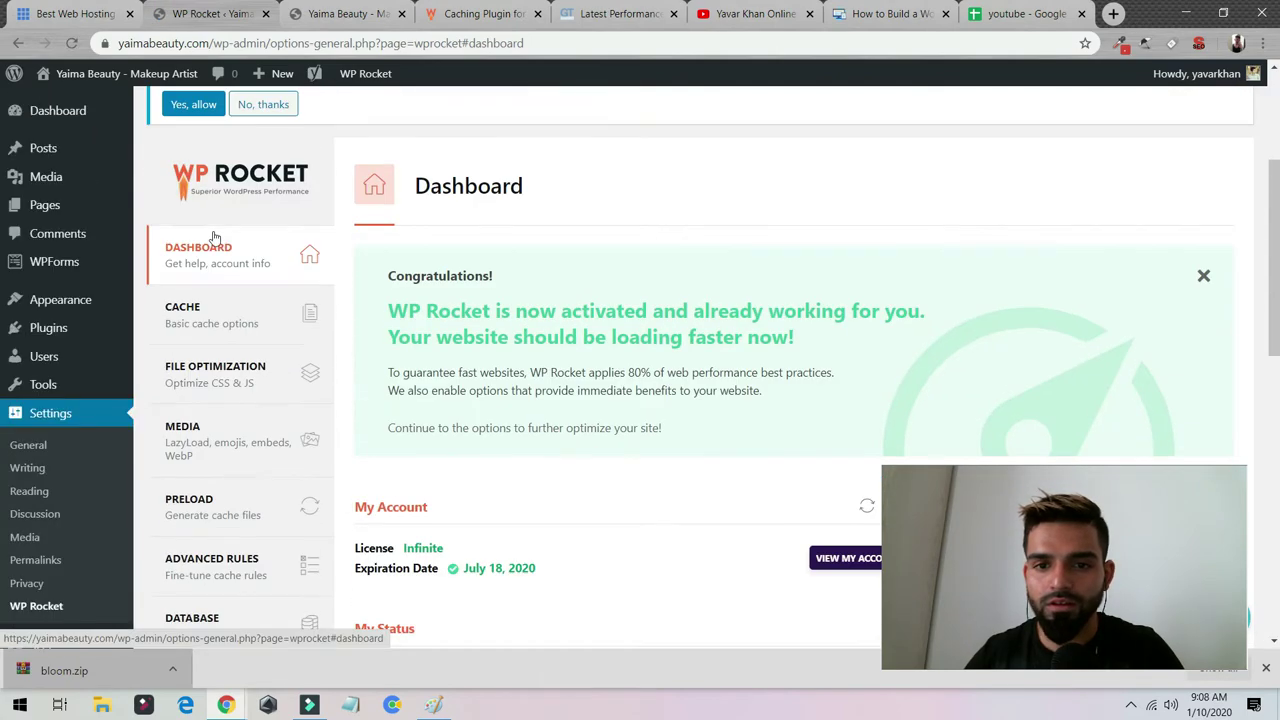
click(260, 312)
scroll(400, 320, down, 1)
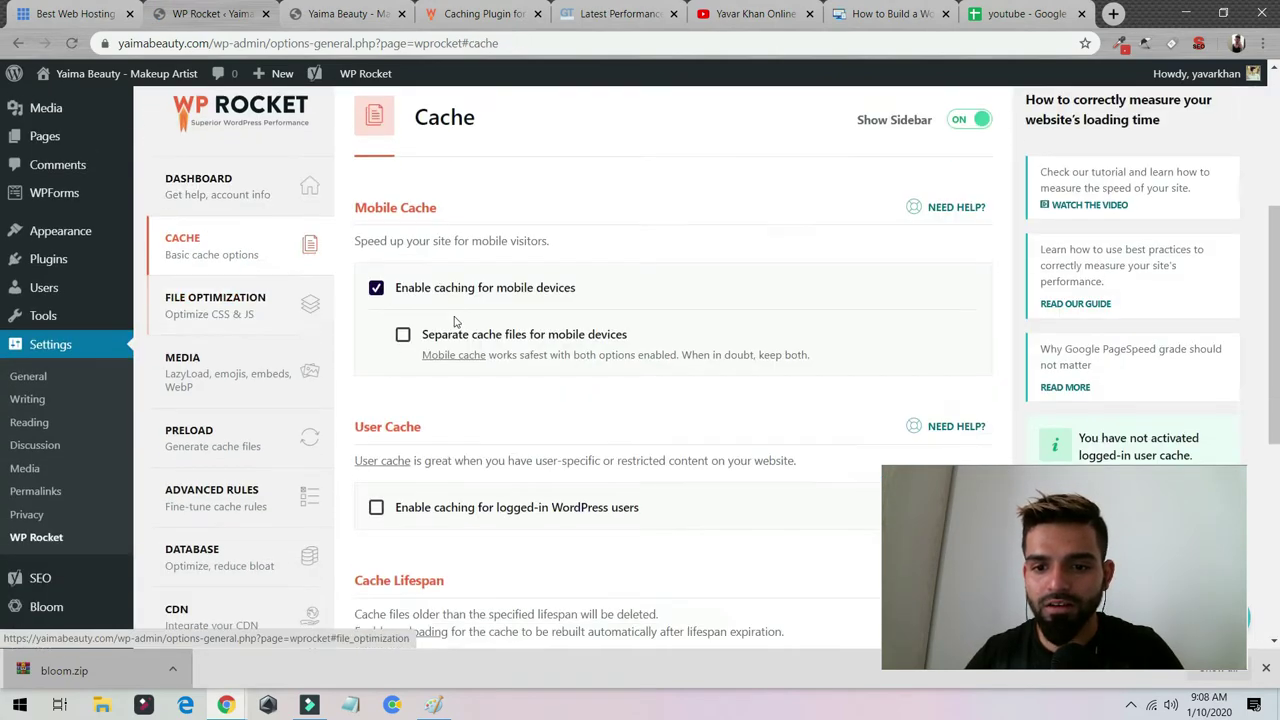
scroll(422, 323, down, 4)
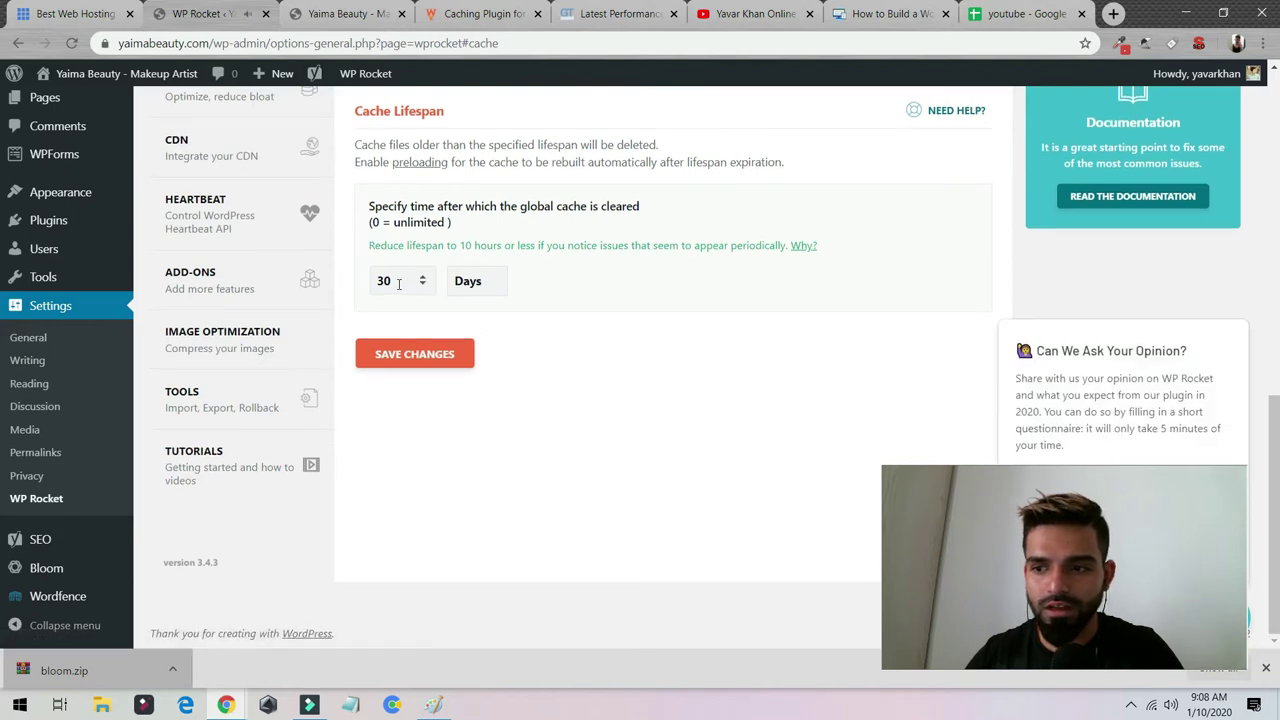
scroll(746, 391, up, 3)
scroll(445, 272, up, 2)
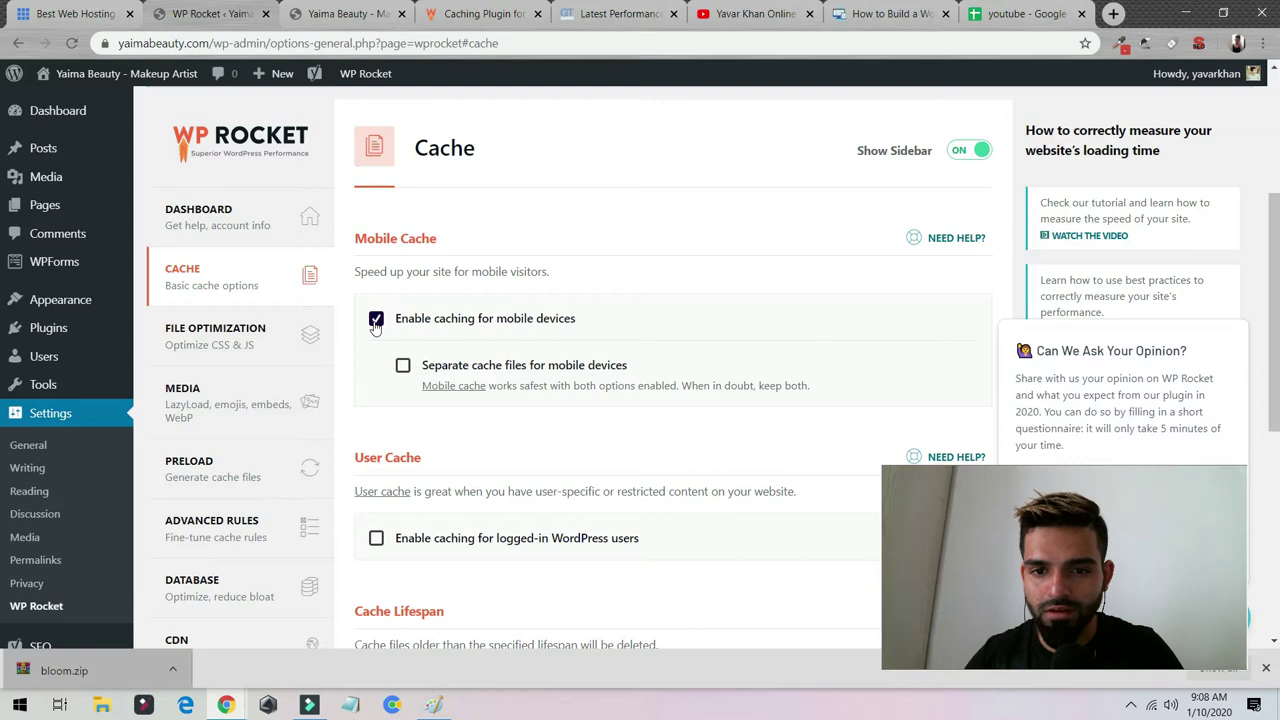
click(251, 340)
scroll(469, 364, down, 1)
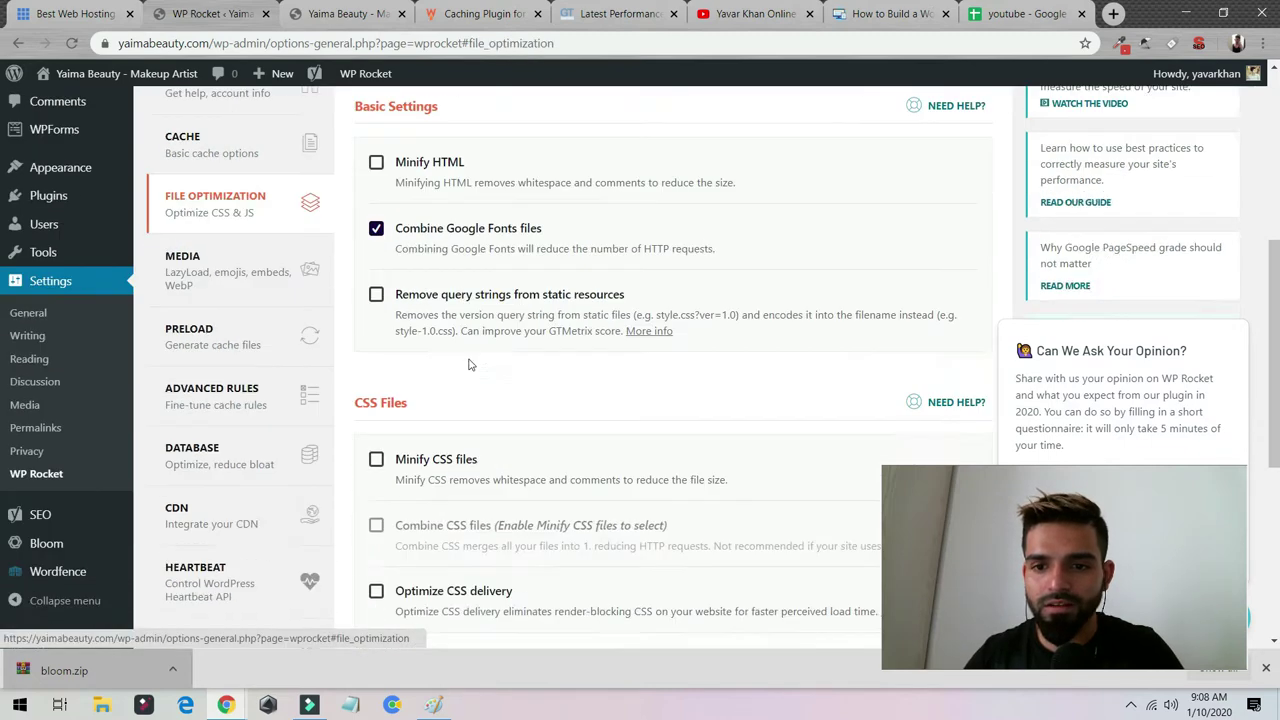
scroll(469, 364, down, 2)
scroll(460, 340, down, 2)
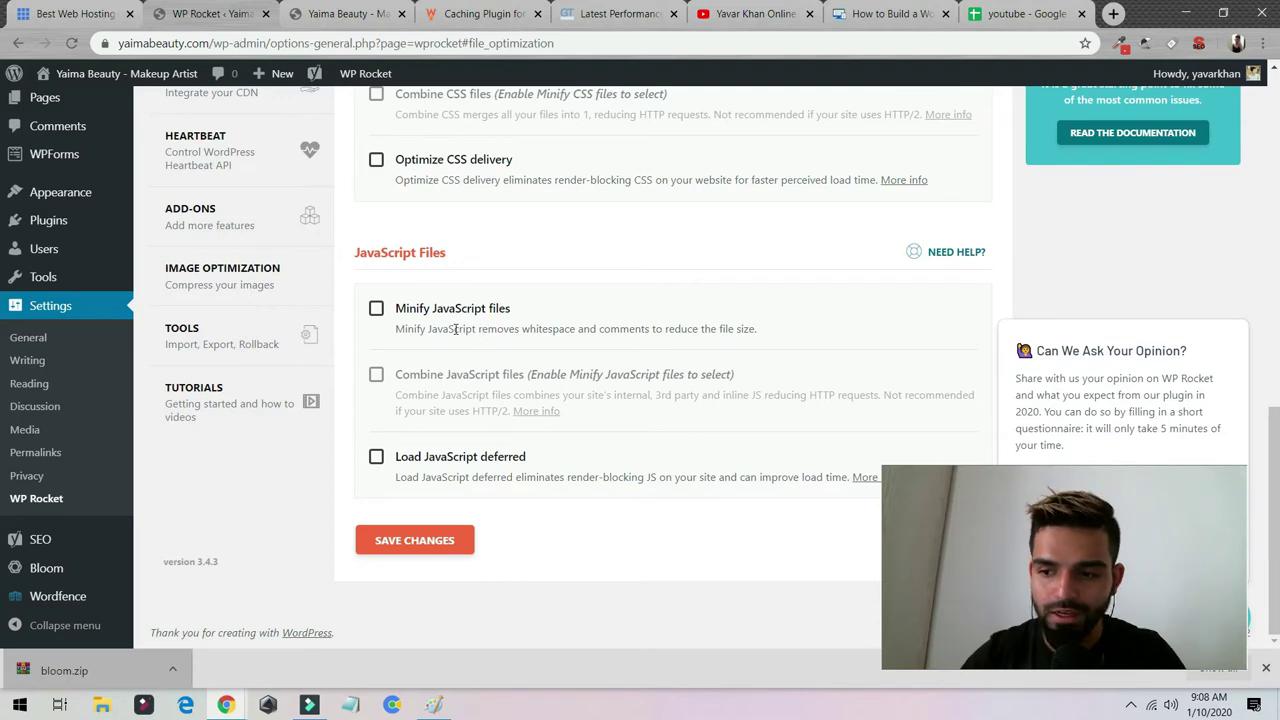
scroll(456, 329, up, 5)
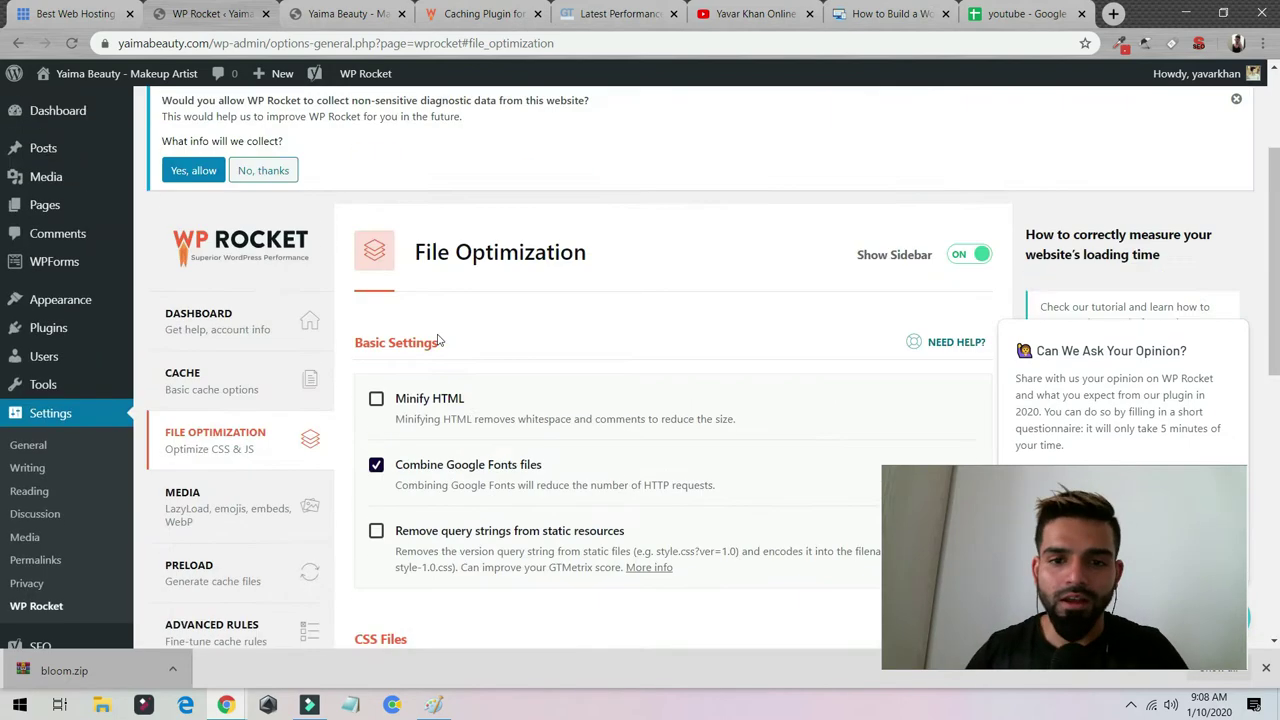
scroll(215, 370, down, 1)
Review WP Rocket's Media (lazyload) and Database cleanup options
click(215, 370)
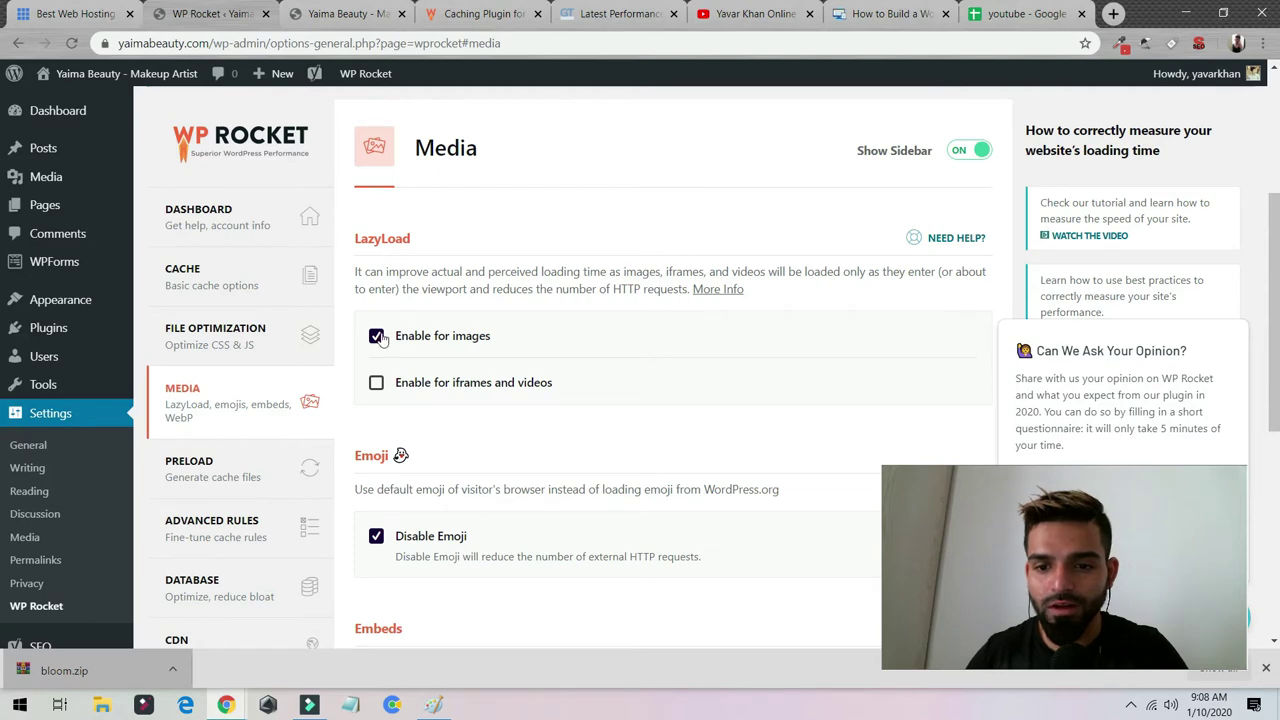
scroll(420, 342, down, 2)
scroll(372, 373, down, 4)
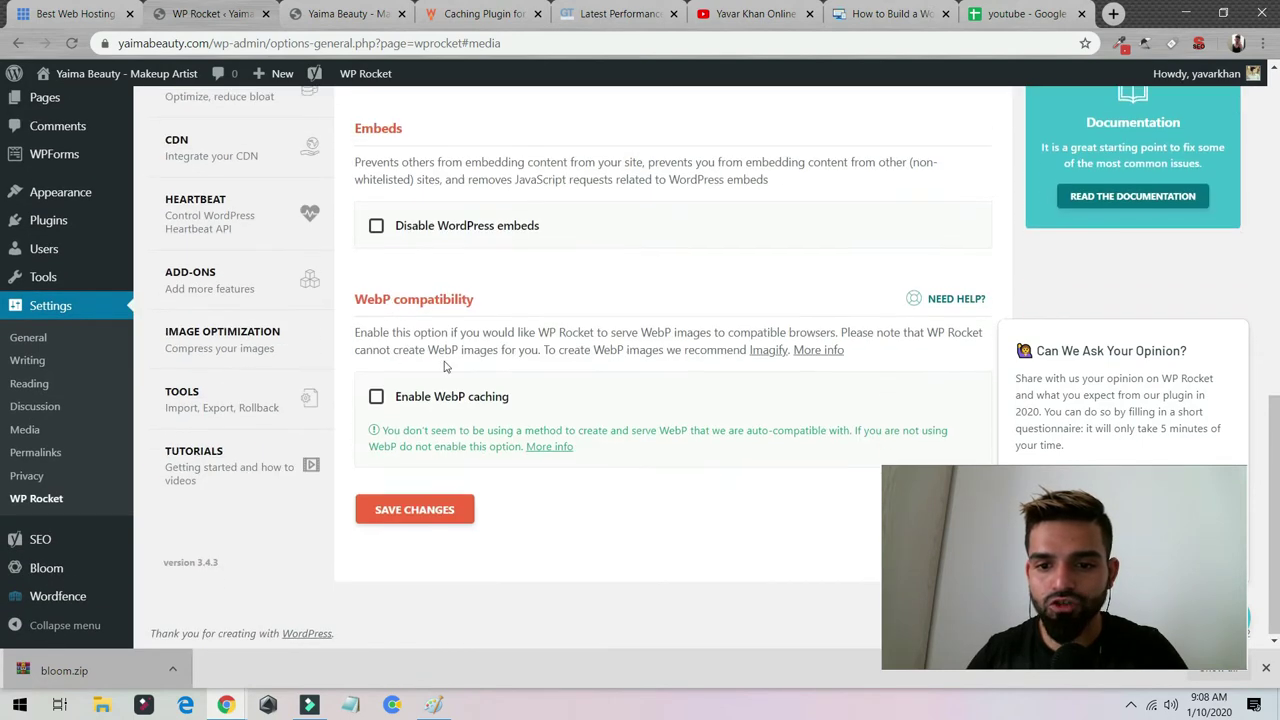
scroll(385, 314, up, 2)
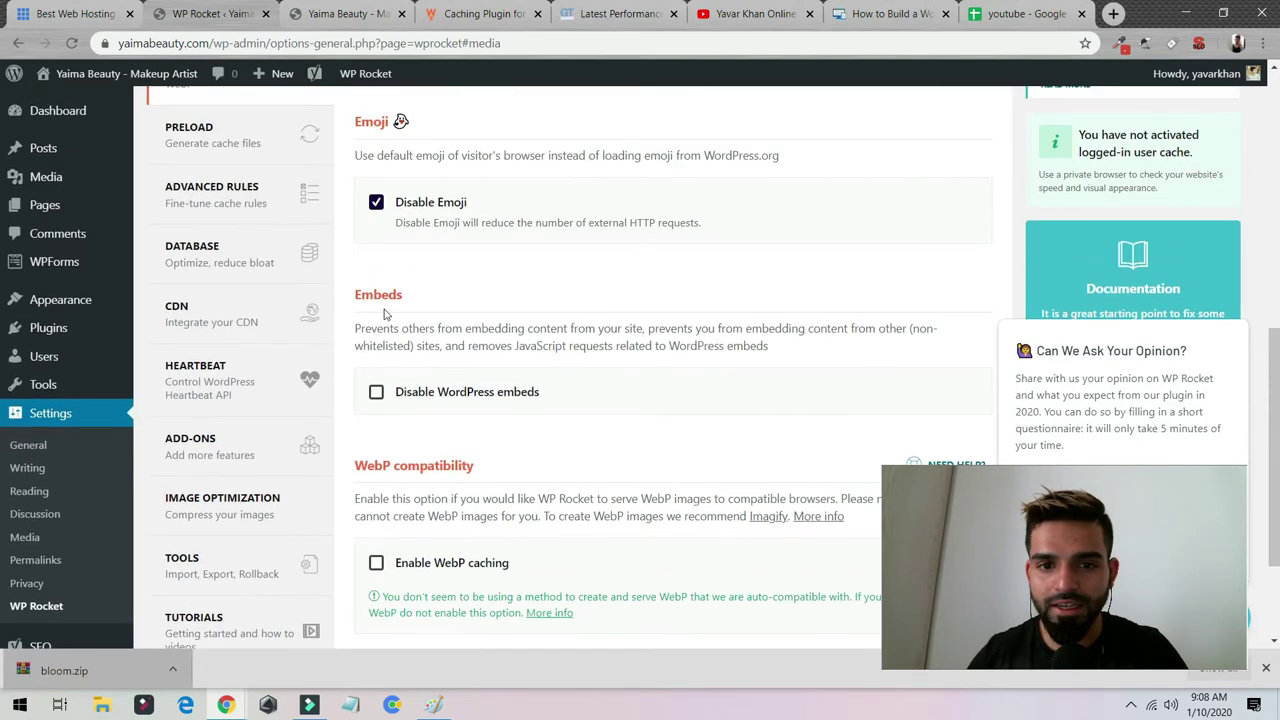
click(228, 262)
scroll(520, 300, down, 1)
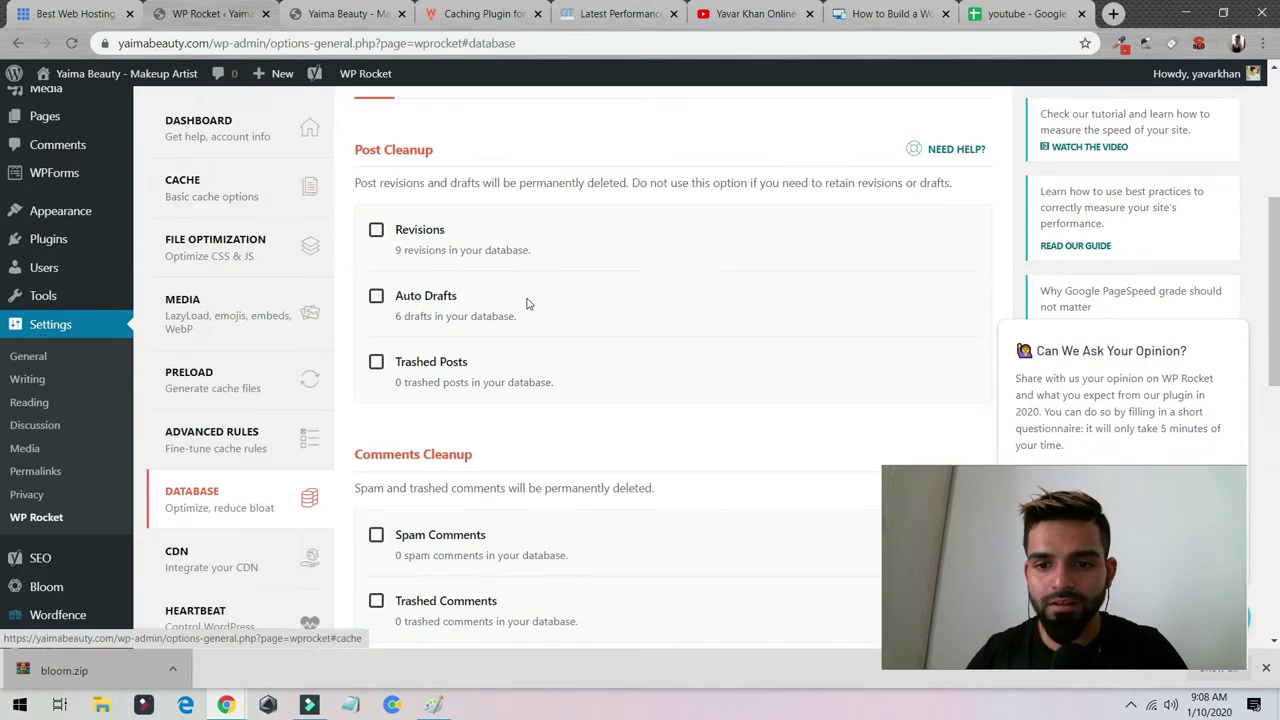
scroll(614, 306, down, 3)
scroll(587, 331, down, 4)
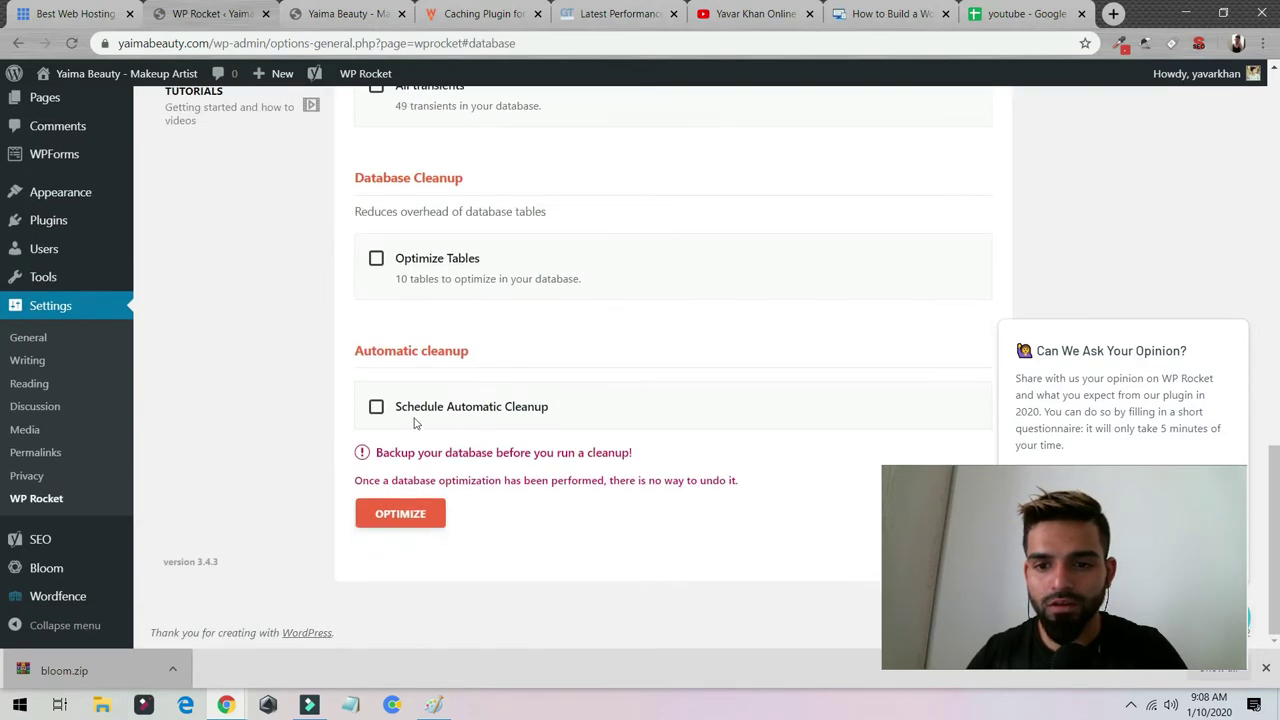
scroll(416, 423, up, 8)
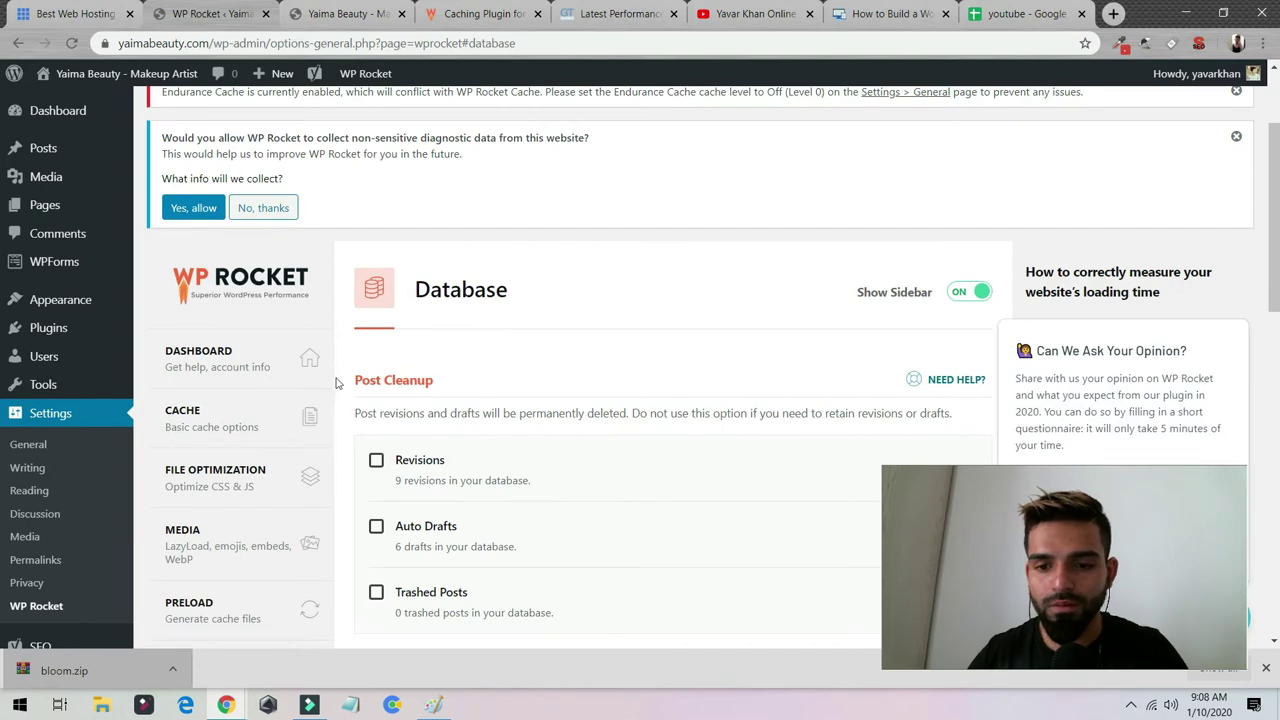
scroll(359, 388, down, 2)
scroll(300, 400, down, 2)
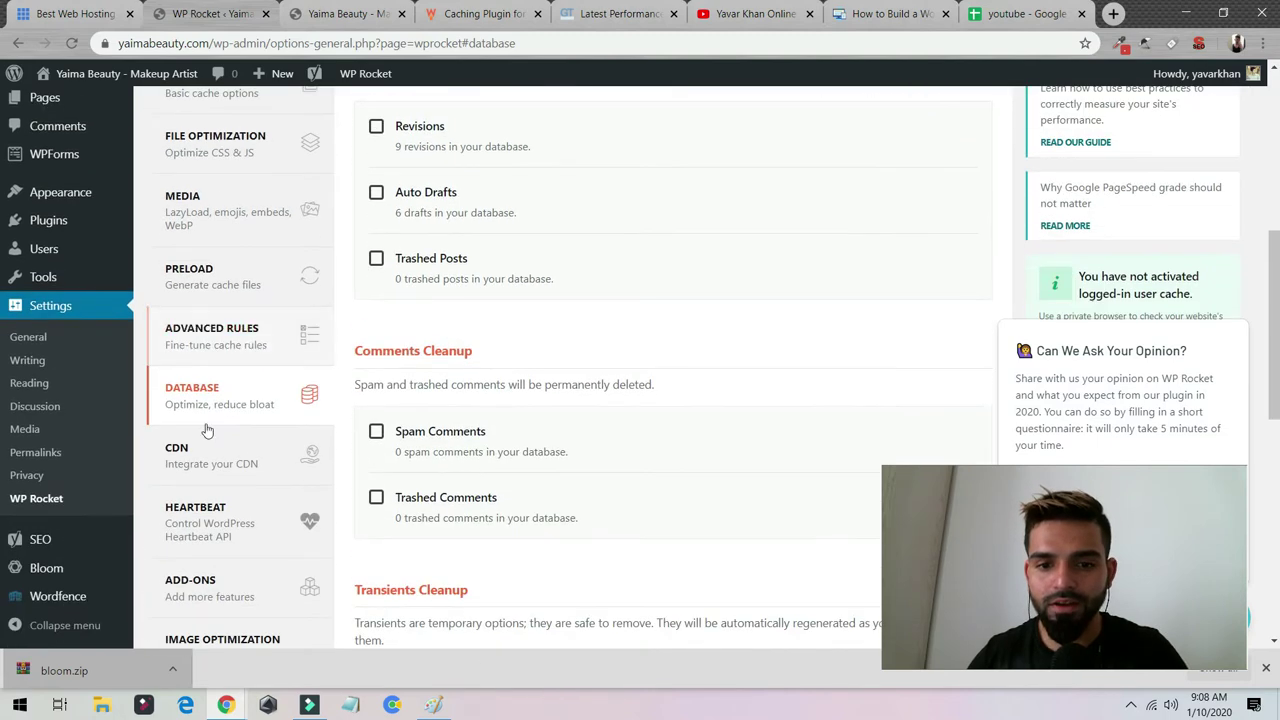
Review WP Rocket's CDN, Add-ons and Image Optimization (Imagify) sections
click(180, 448)
scroll(408, 362, down, 2)
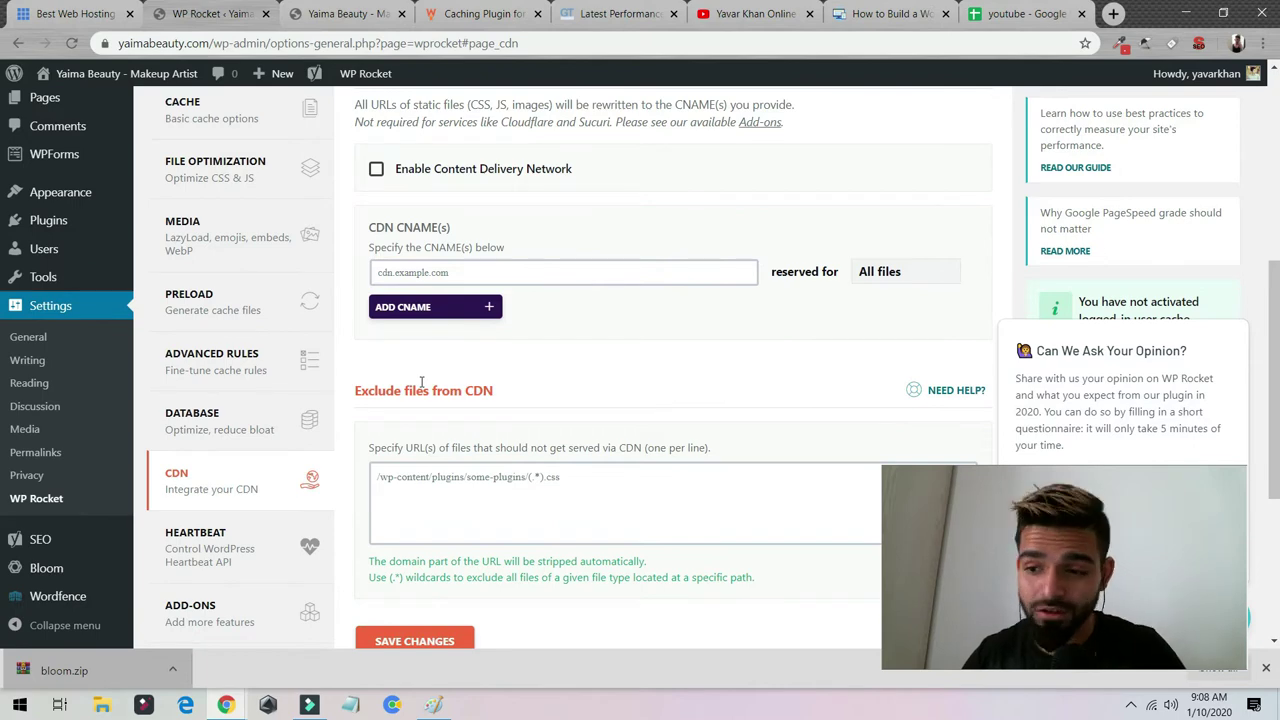
scroll(409, 383, down, 3)
scroll(300, 400, down, 1)
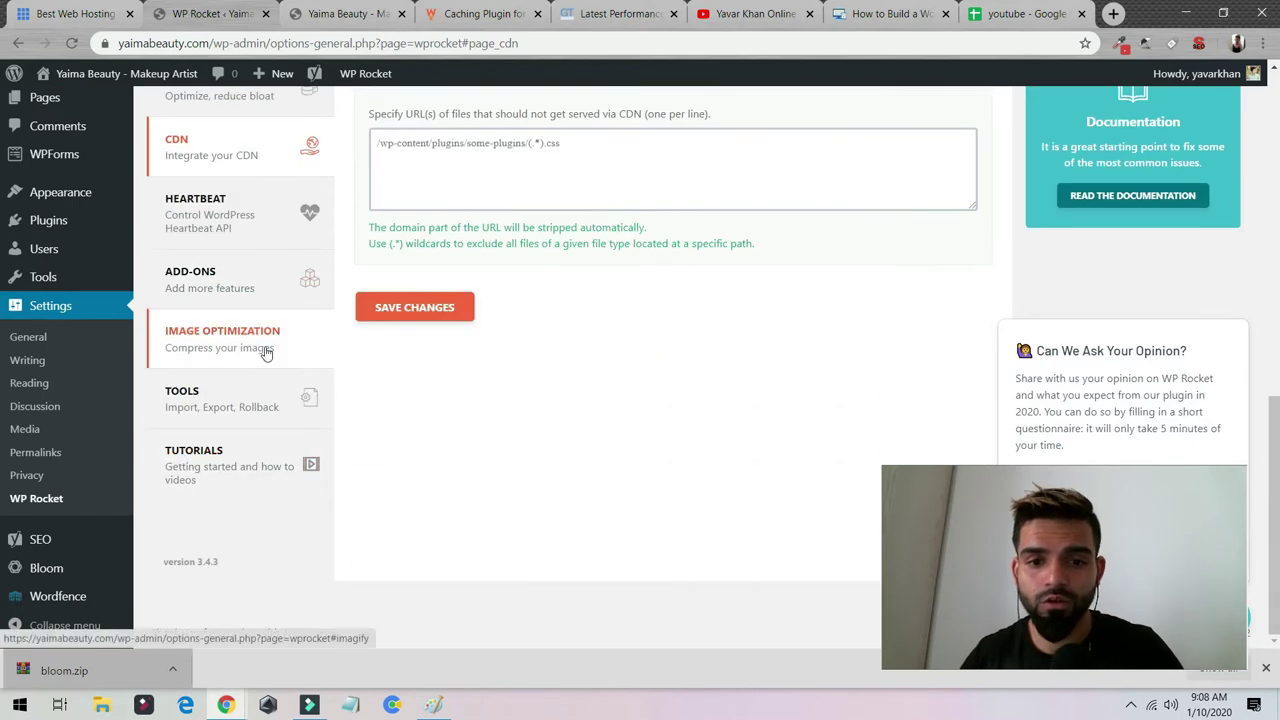
click(246, 272)
scroll(649, 302, down, 3)
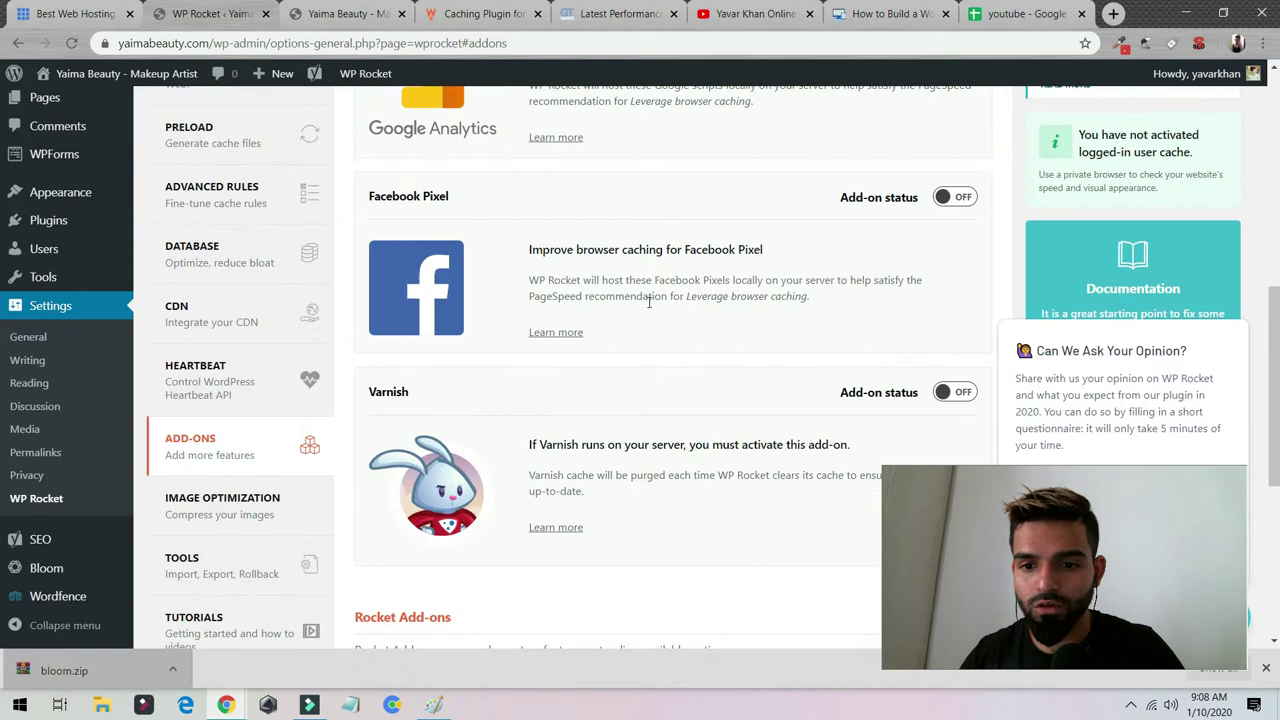
scroll(757, 366, down, 3)
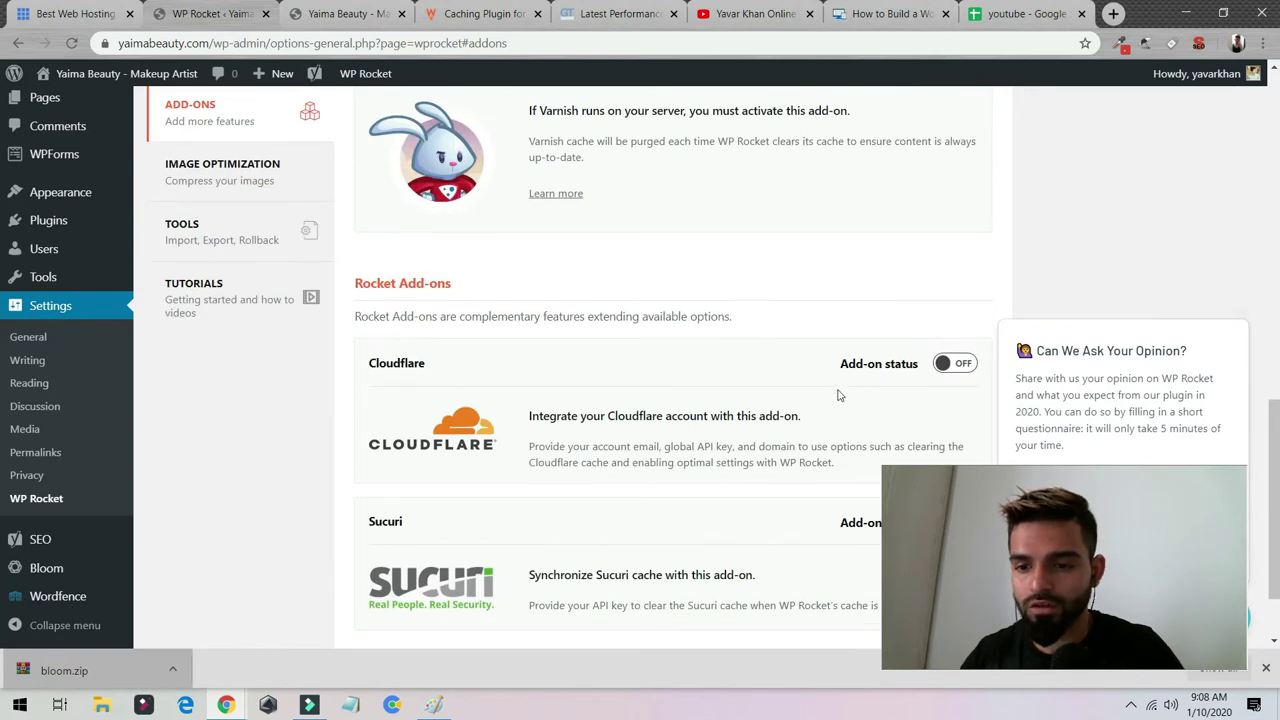
scroll(705, 395, up, 1)
scroll(700, 395, up, 4)
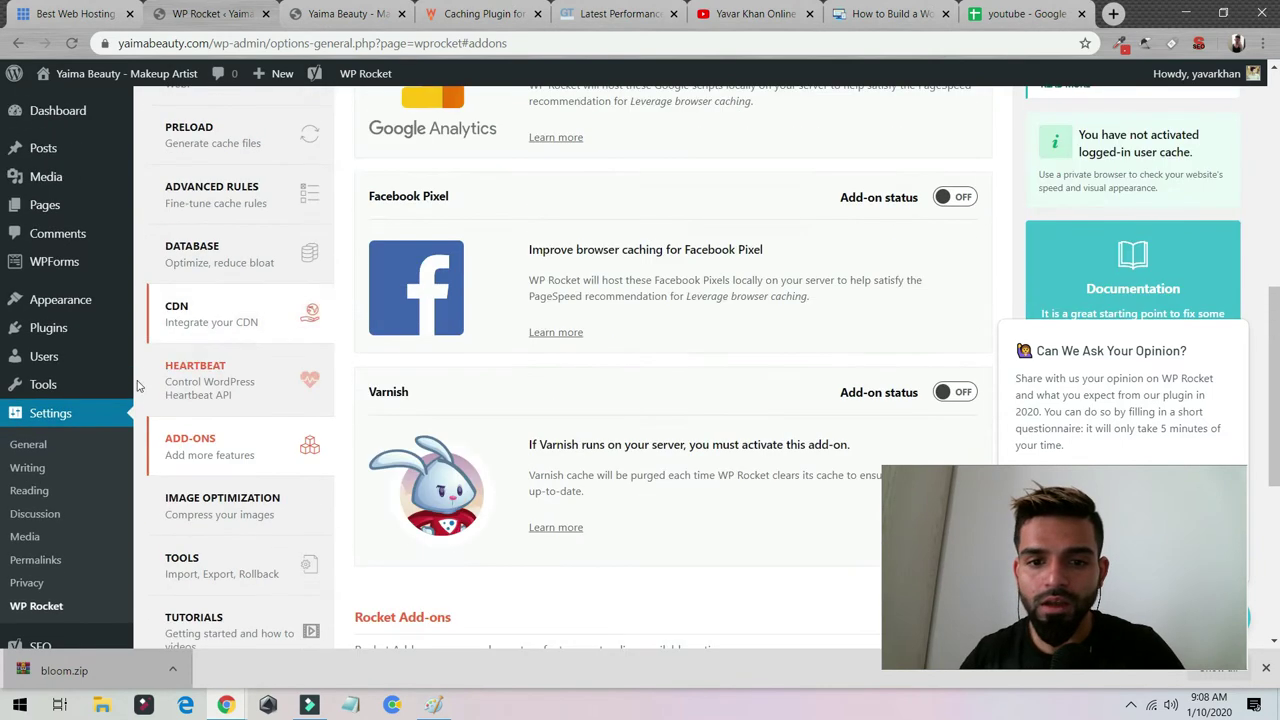
click(222, 502)
scroll(491, 320, down, 2)
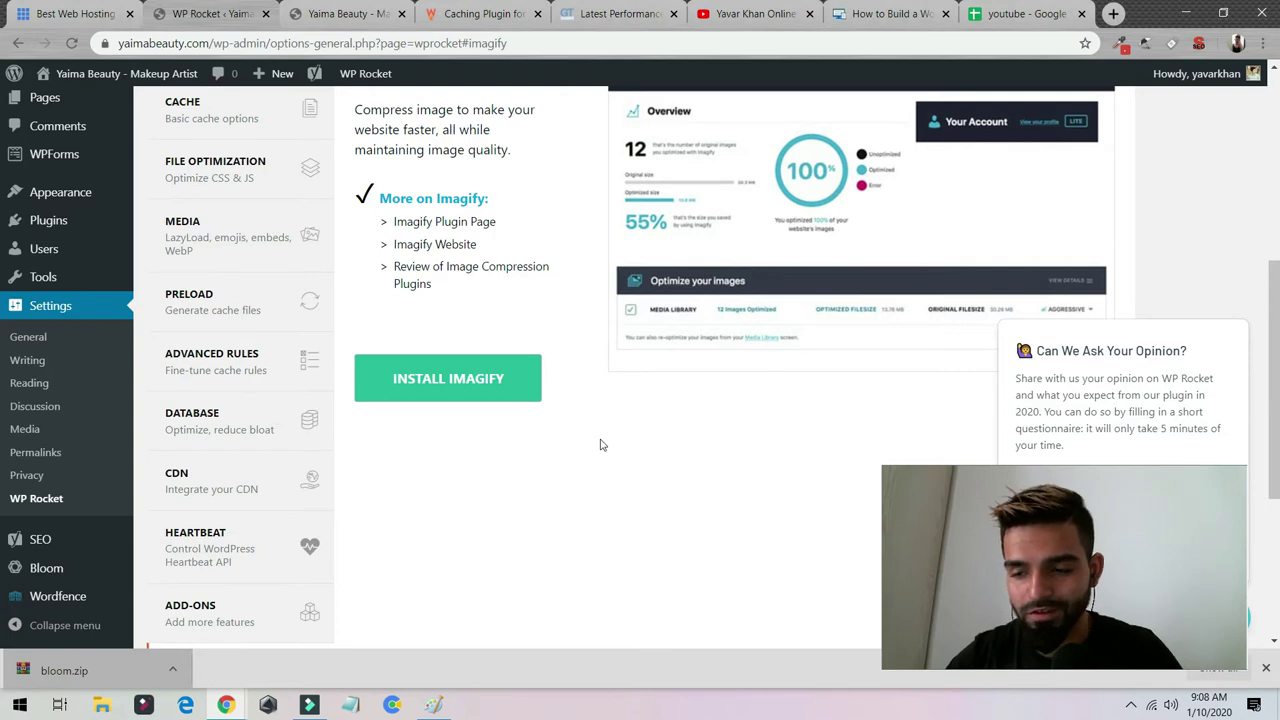
Google 'compress image' in a new tab
click(1113, 14)
text(compr)
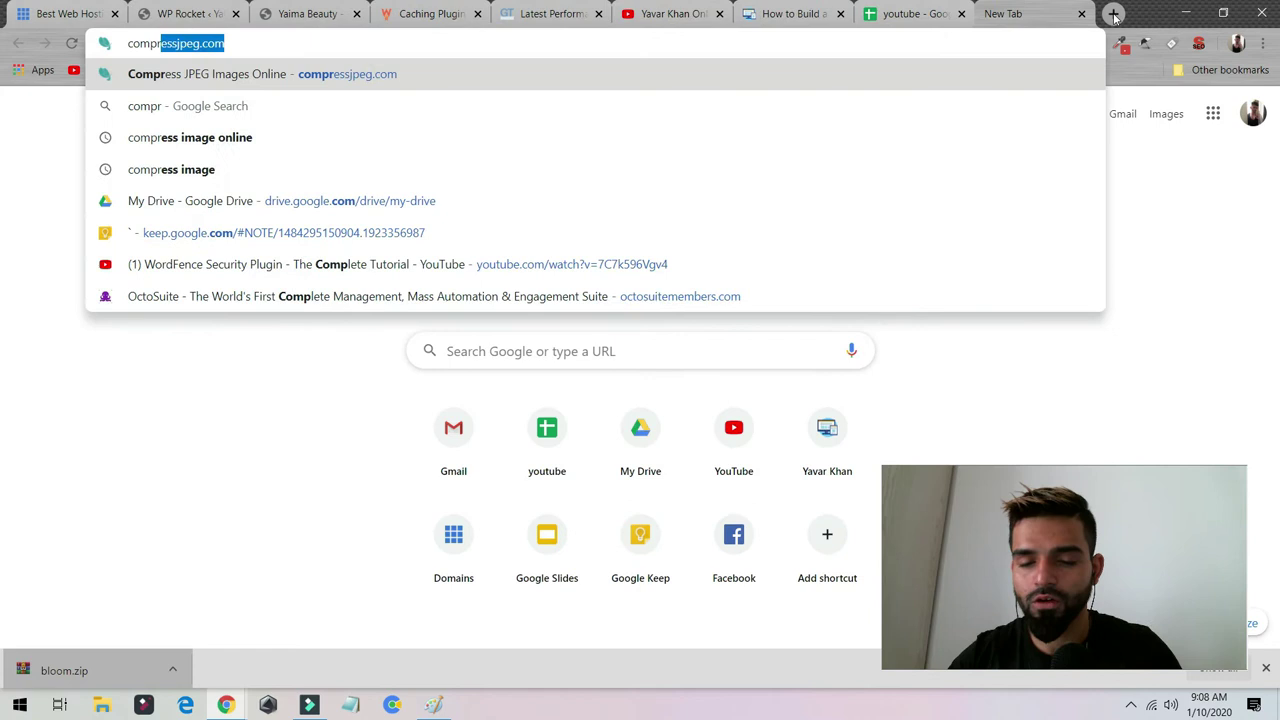
text(ess image)
key(Return)
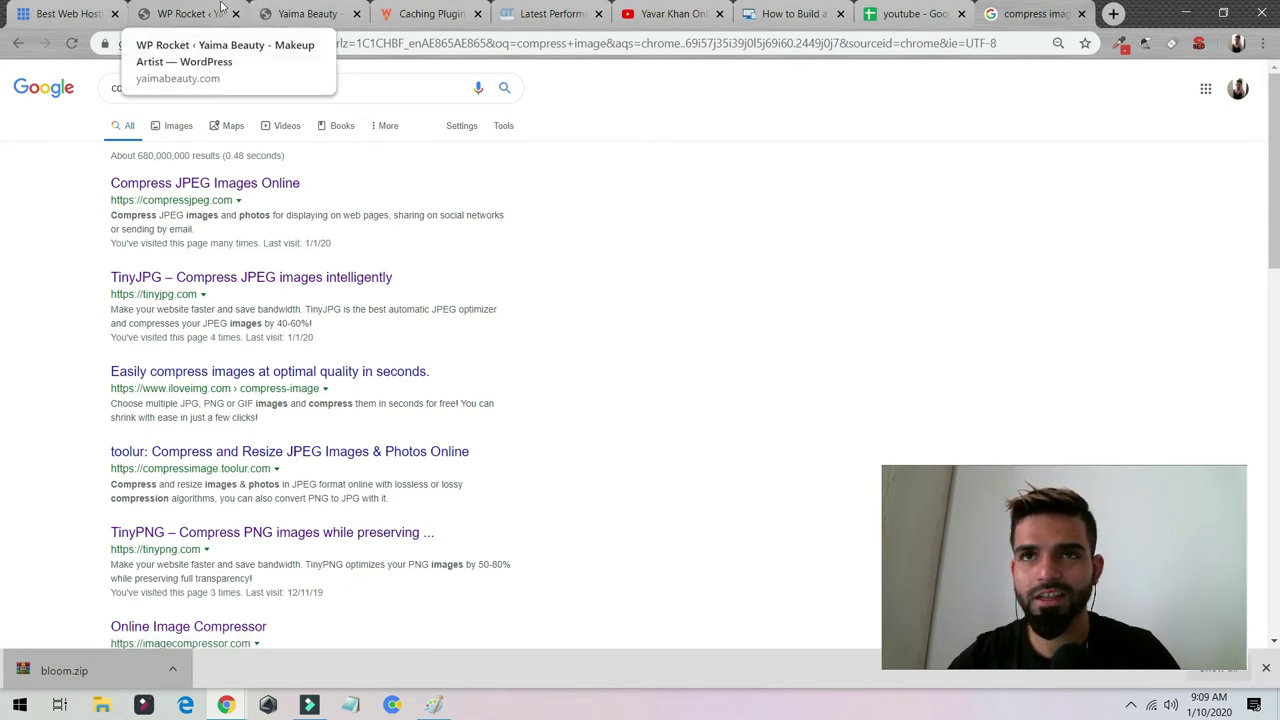
Return to the WordPress tab and go to Add New Plugins
click(222, 7)
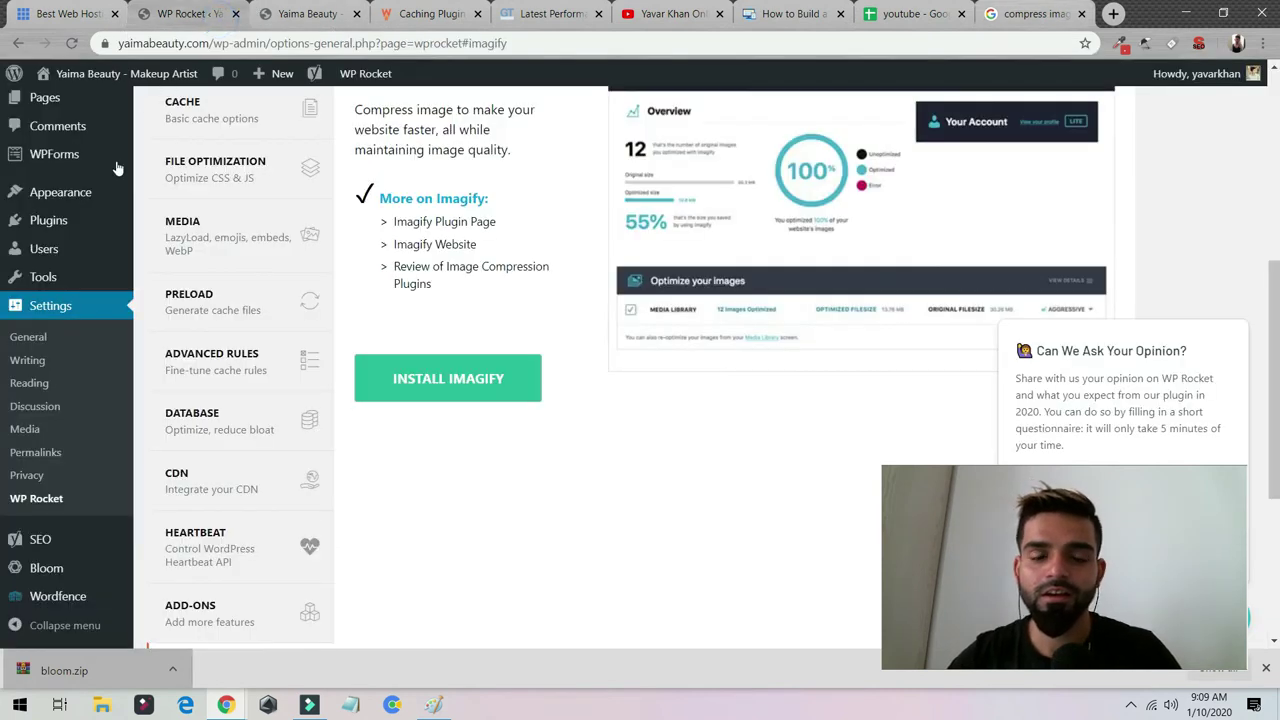
click(173, 267)
scroll(173, 267, up, 2)
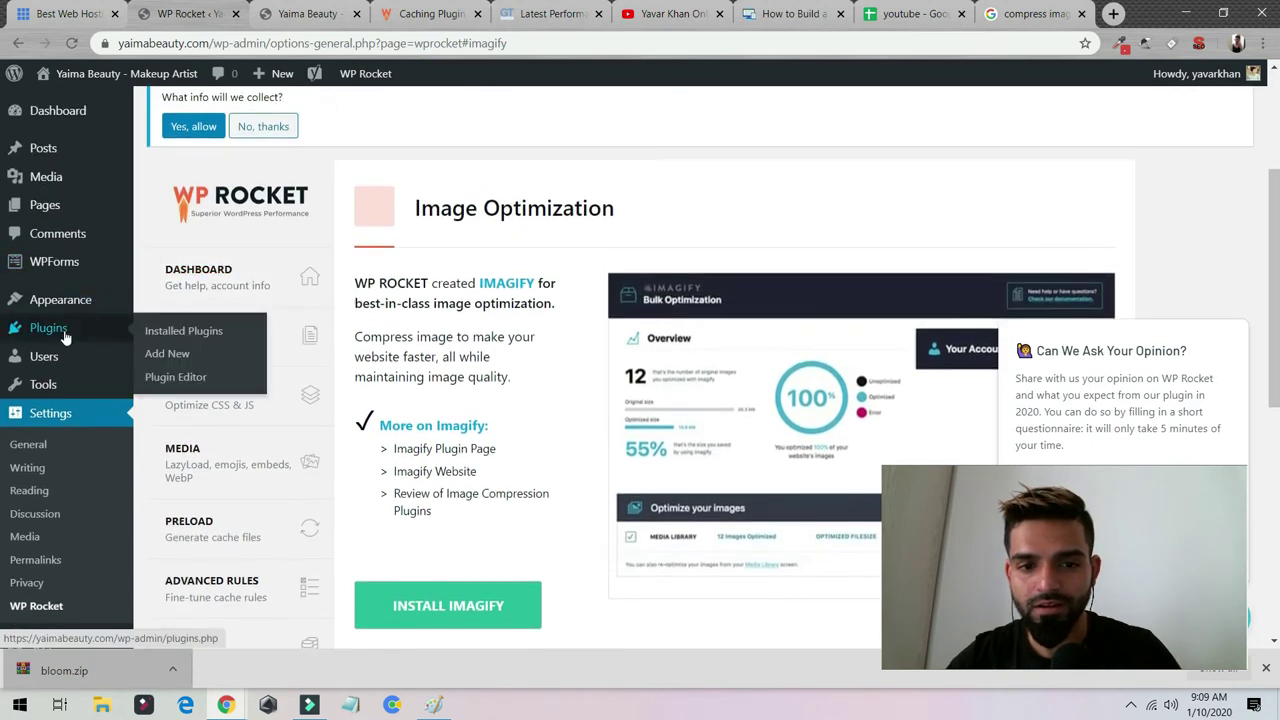
click(173, 356)
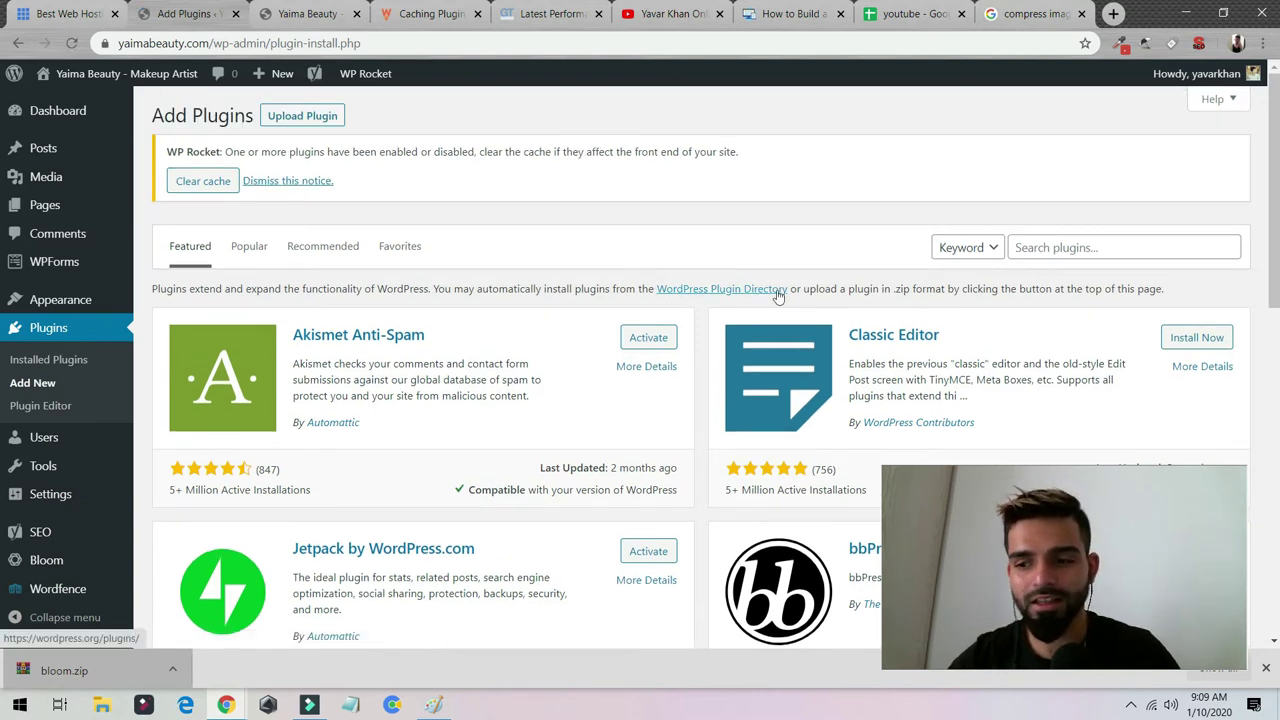
Search the plugin directory for 'w3', then 'autoptimize+'
click(1072, 252)
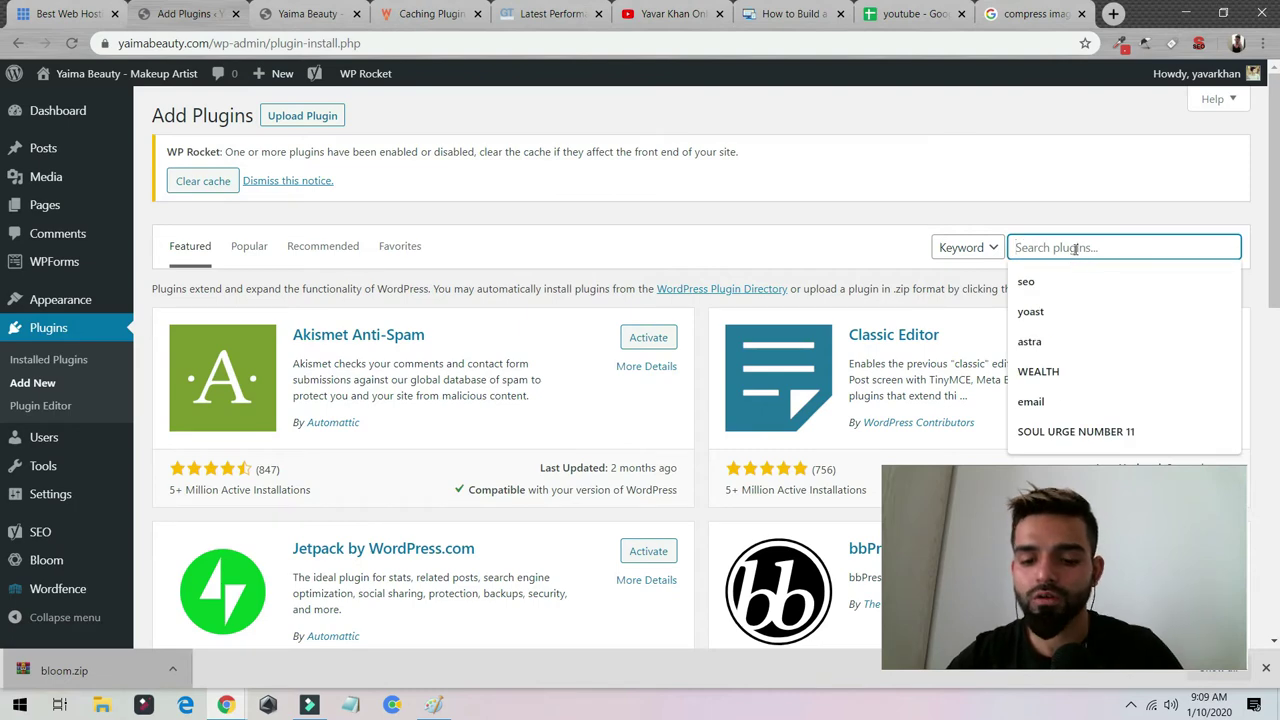
text(w3)
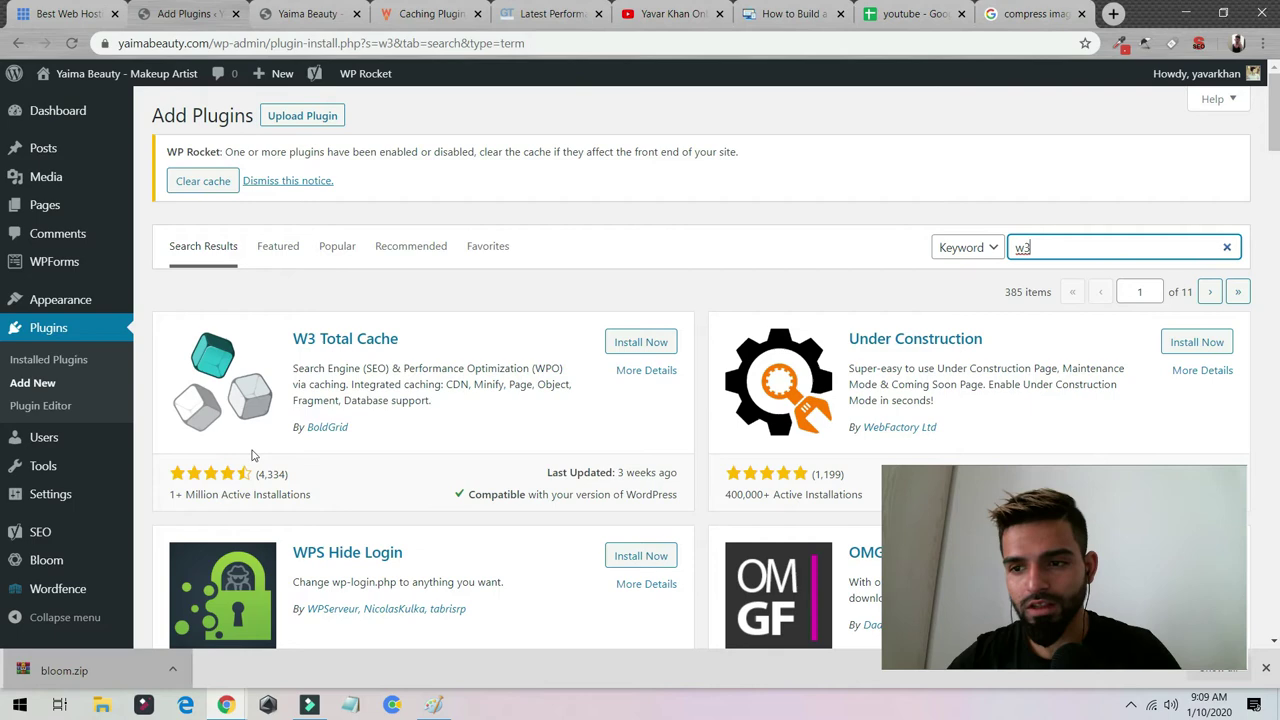
key(BackSpace)
key(BackSpace)
text(aut)
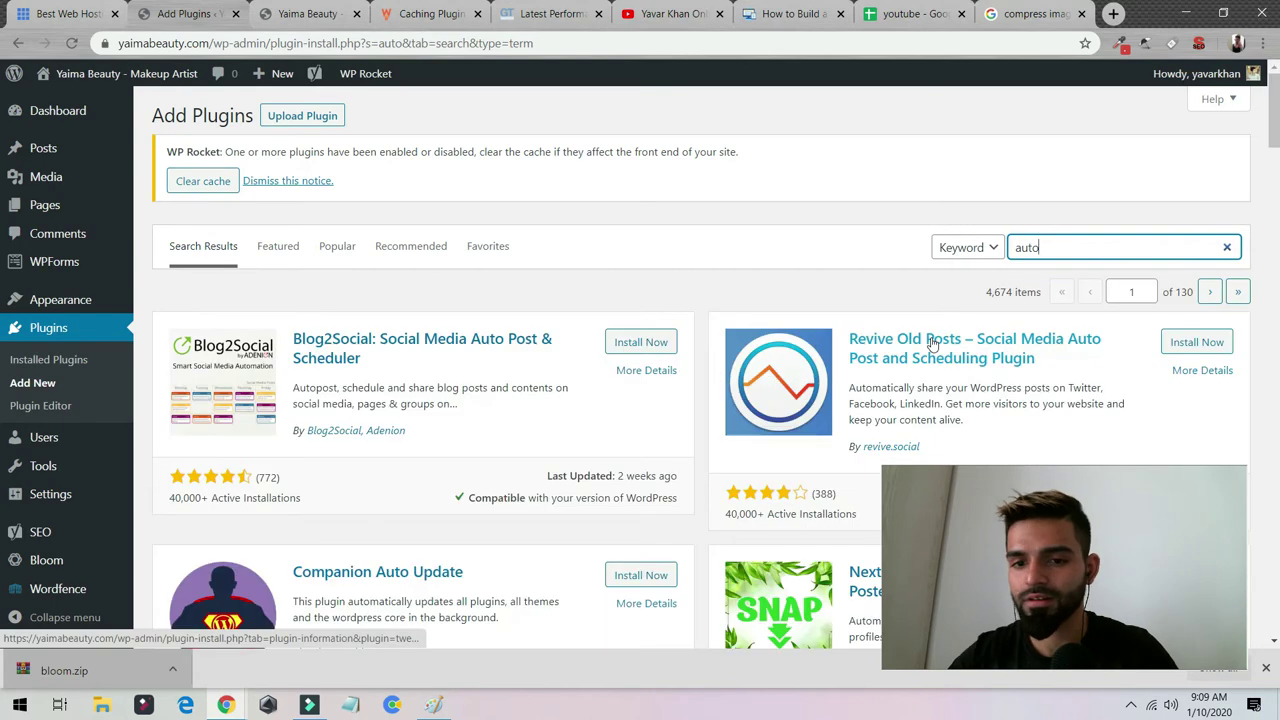
text(o)
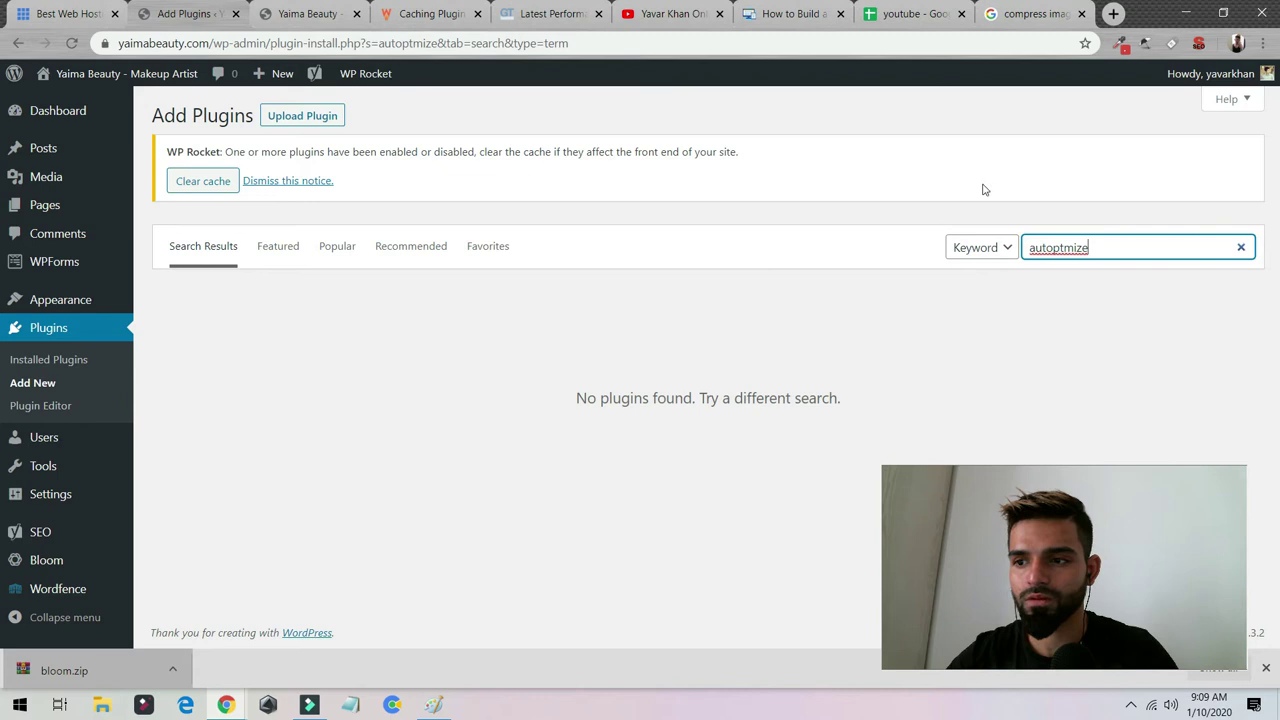
right_click(1060, 247)
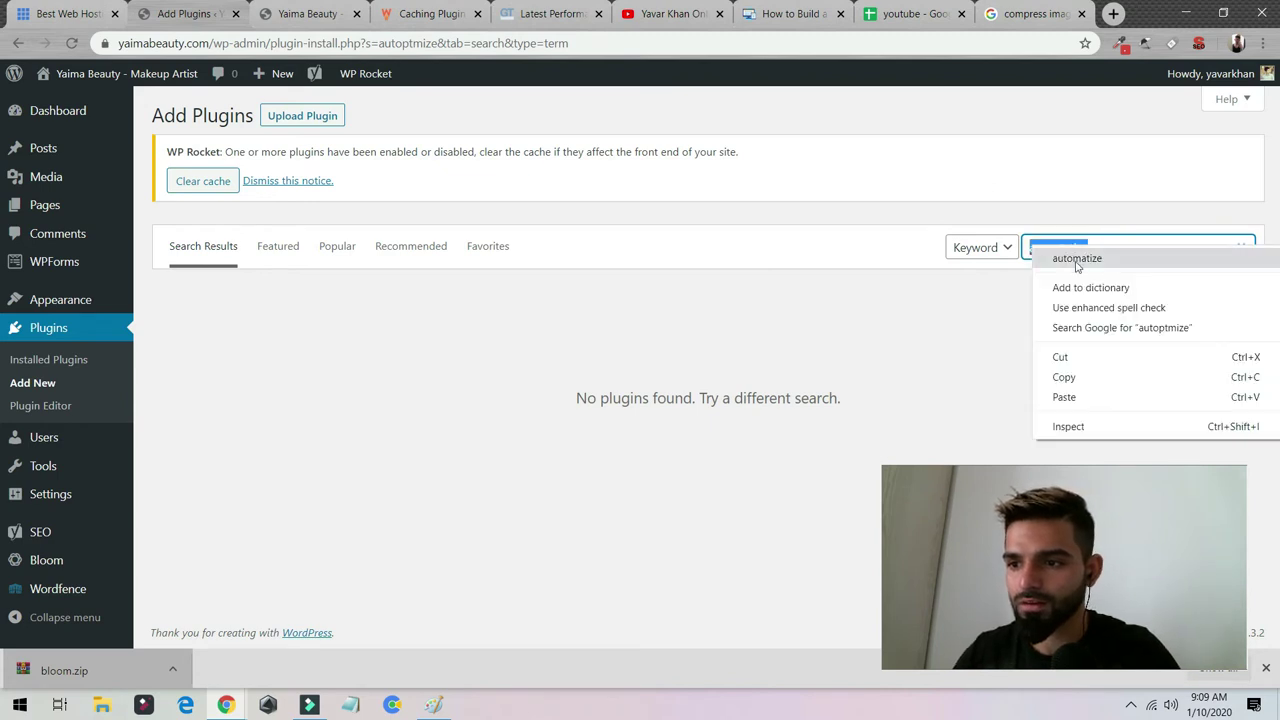
click(1077, 265)
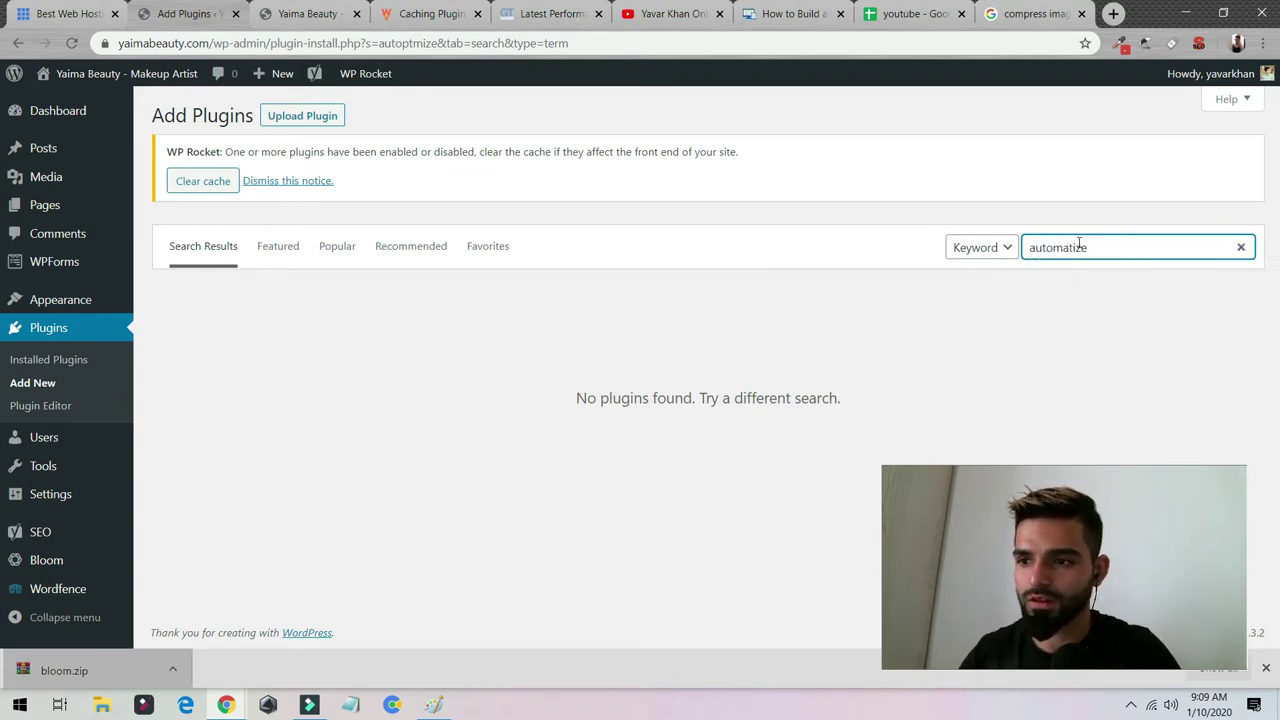
key(Return)
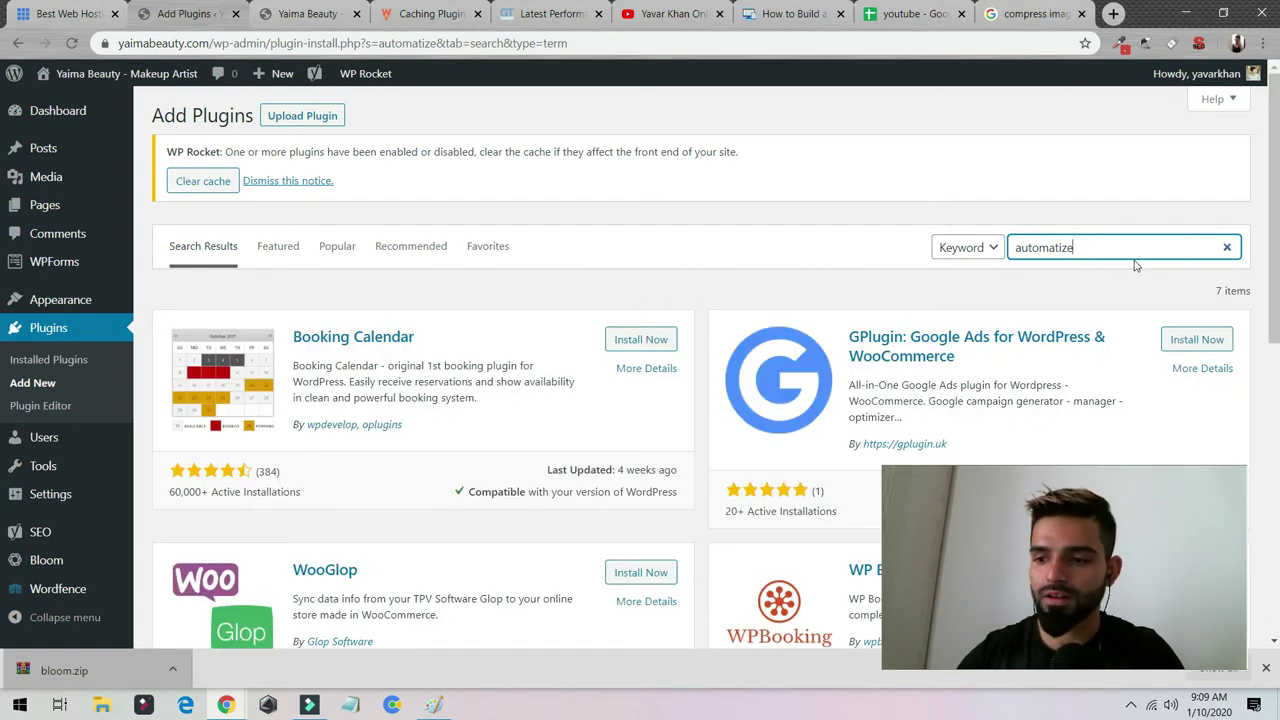
key(ctrl+a)
text(autoptimize+)
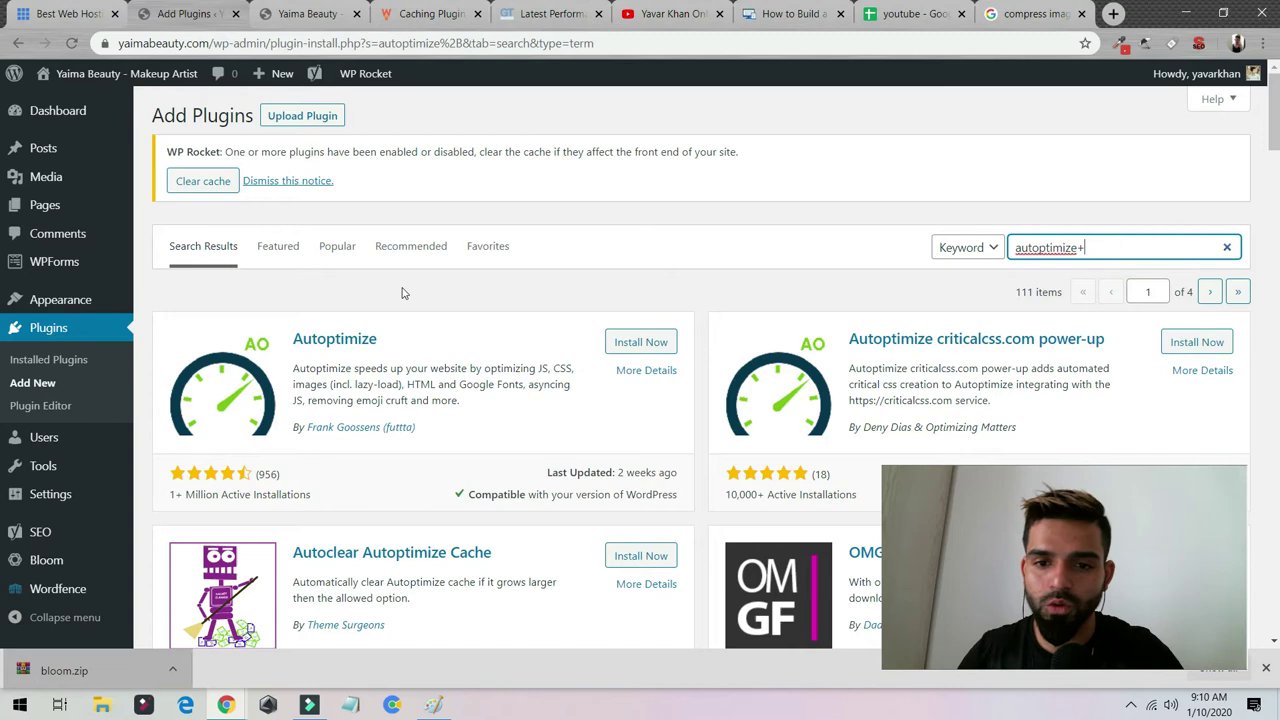
Install and activate the Autoptimize plugin, then open its settings
click(645, 343)
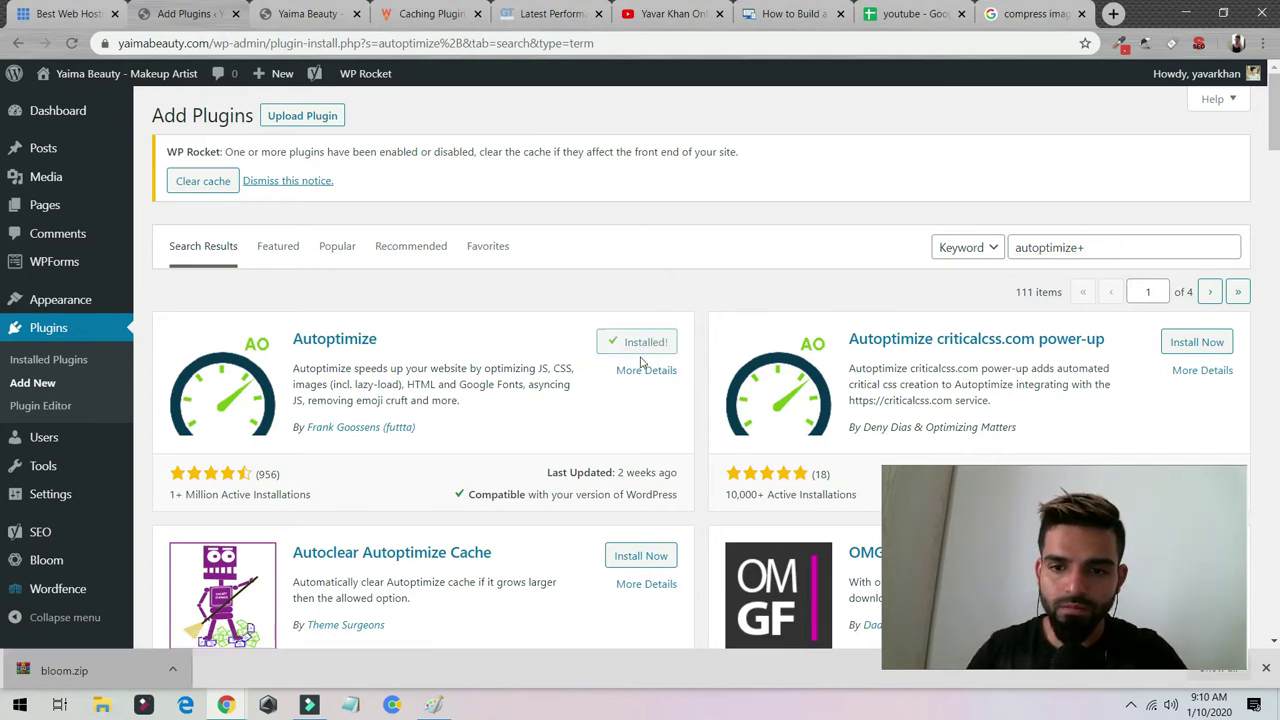
click(648, 342)
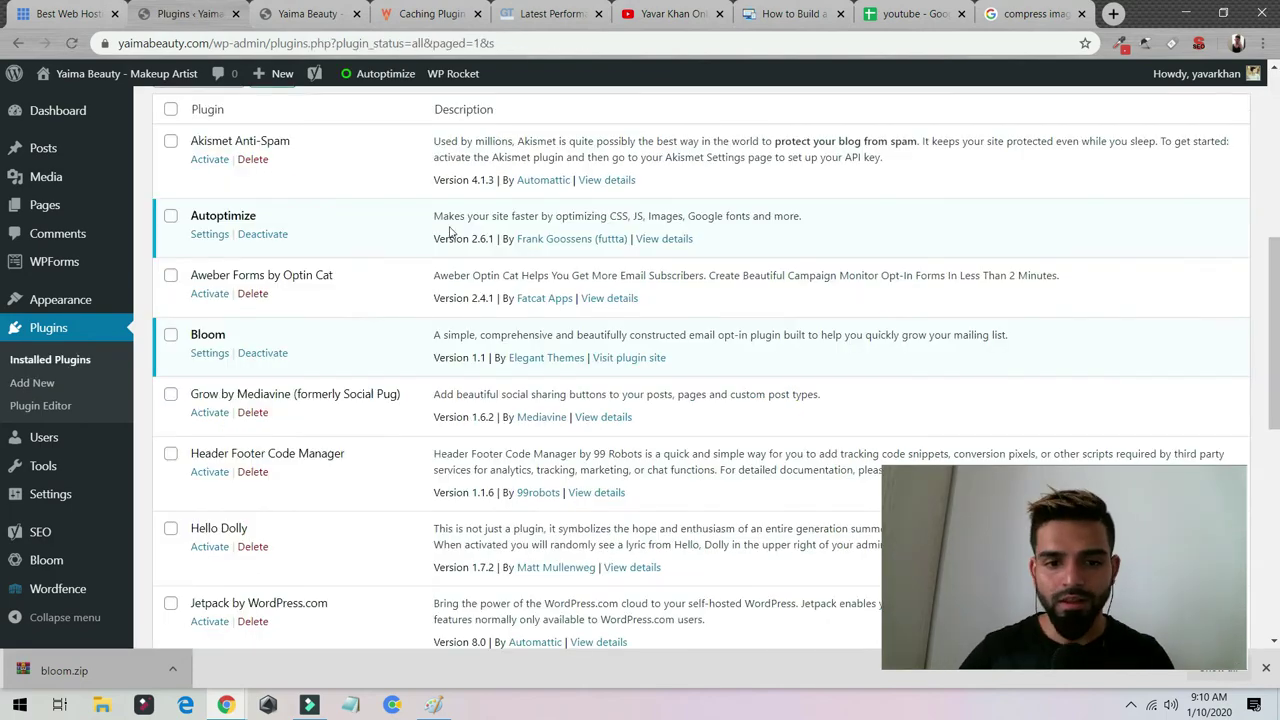
scroll(437, 290, up, 3)
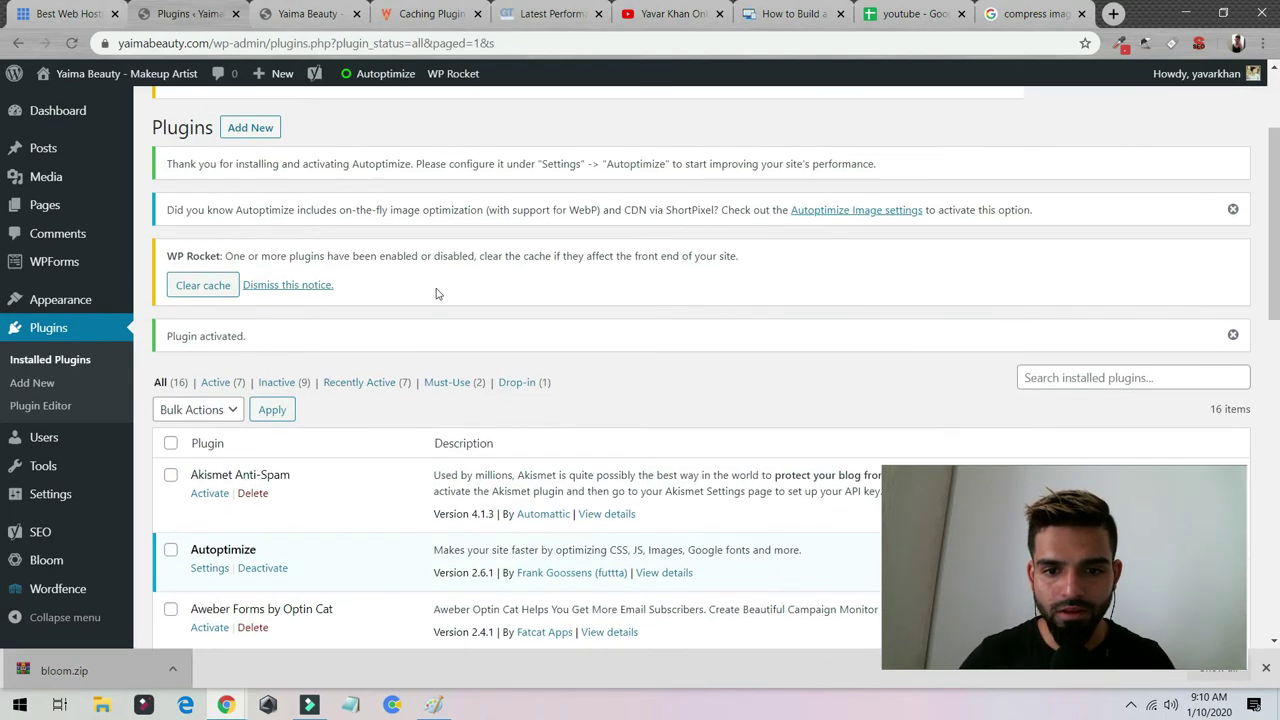
scroll(355, 321, down, 2)
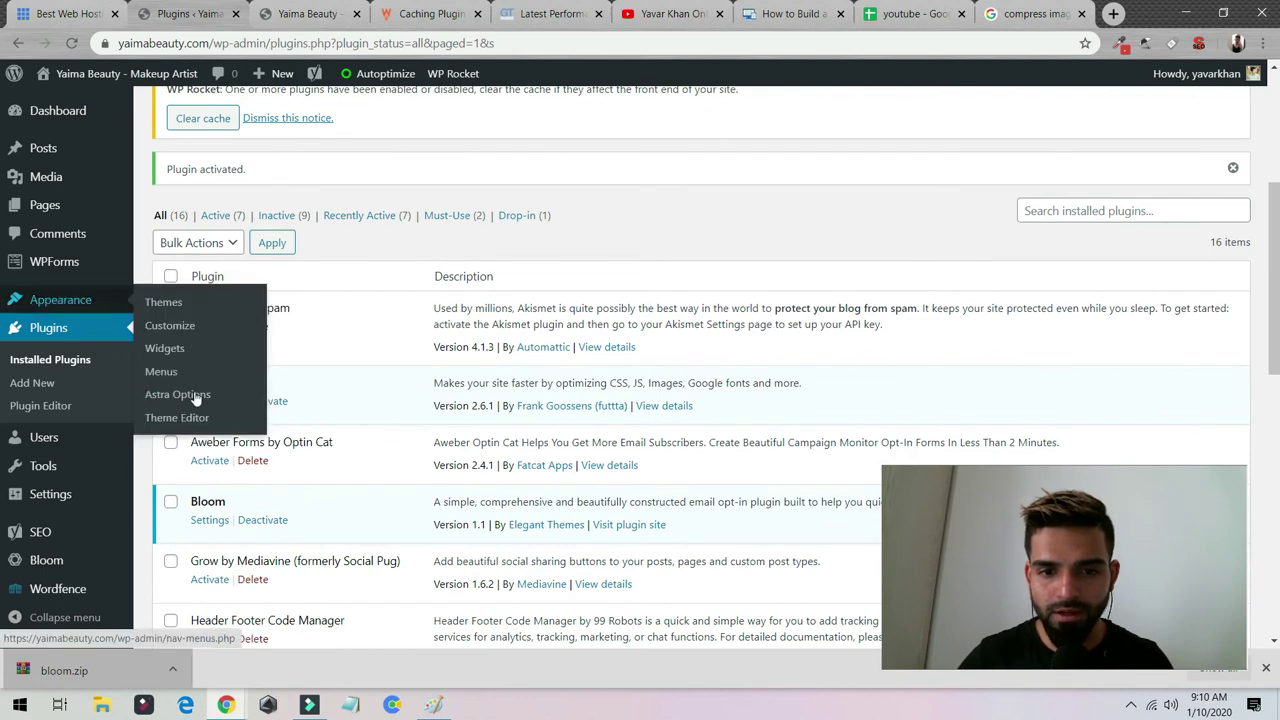
click(221, 404)
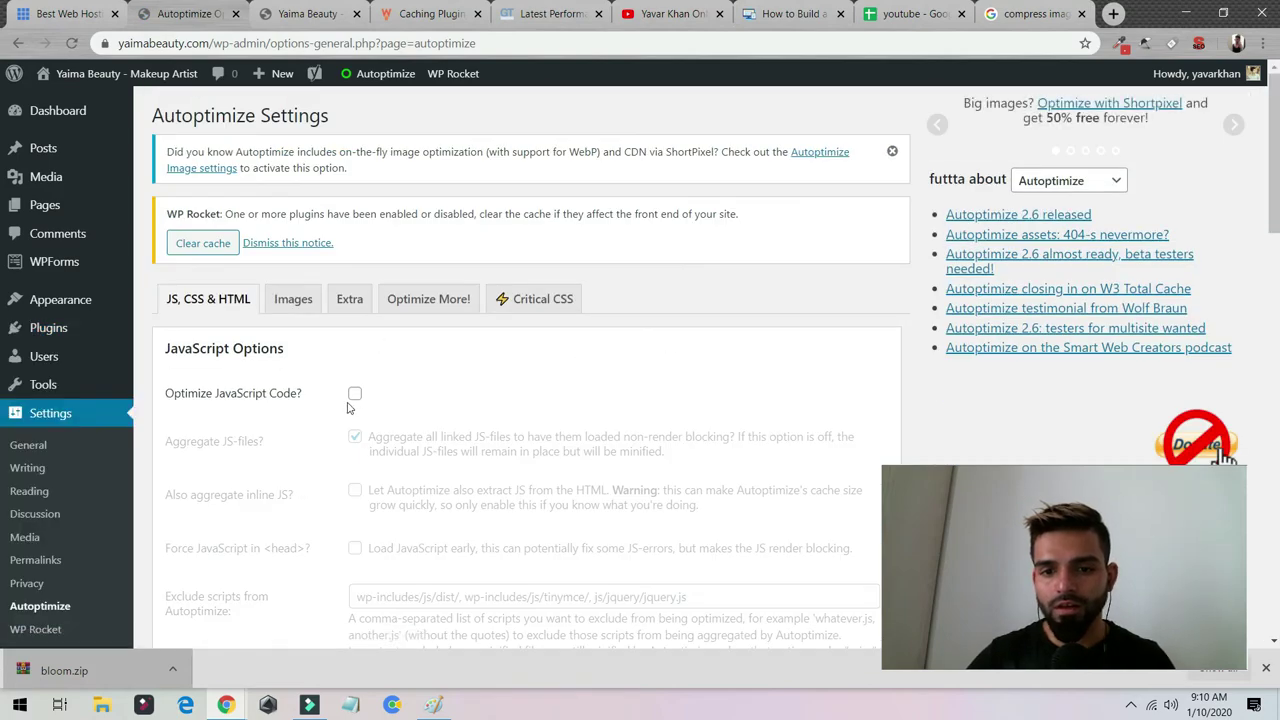
Enable Autoptimize's JavaScript, CSS and HTML optimization, save, and empty its cache
click(355, 394)
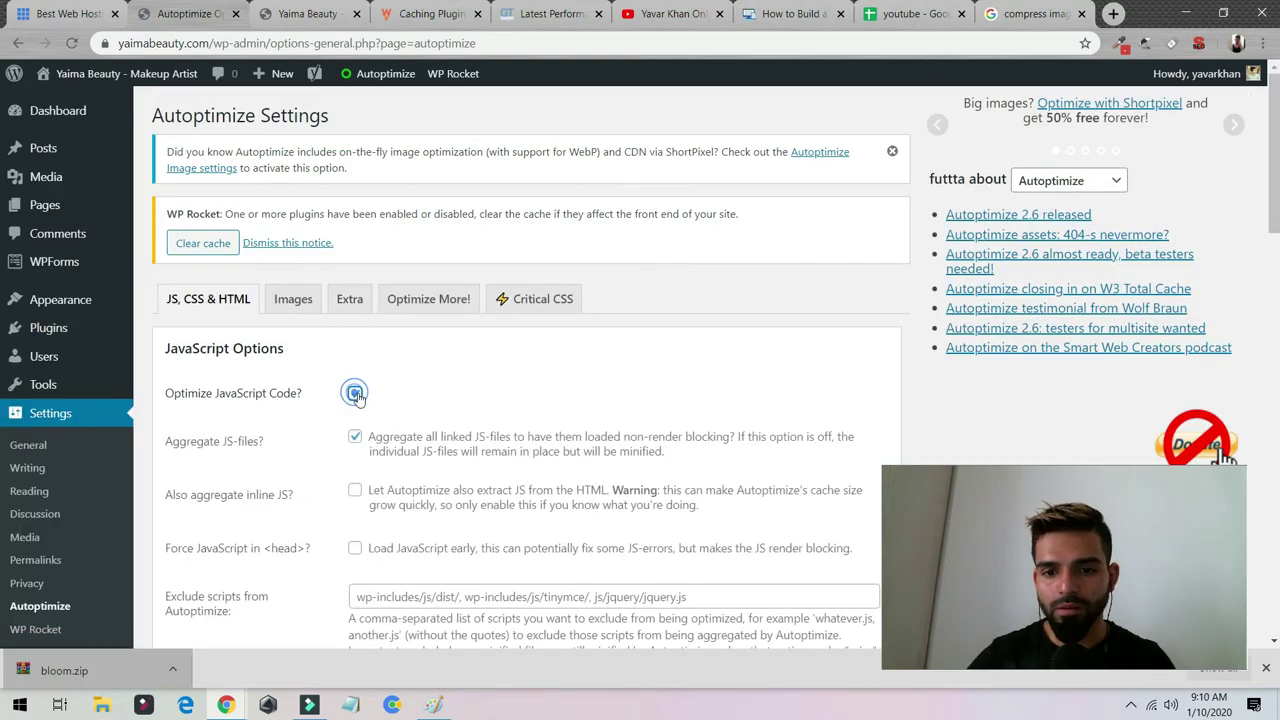
scroll(371, 337, down, 7)
click(354, 160)
scroll(356, 228, down, 5)
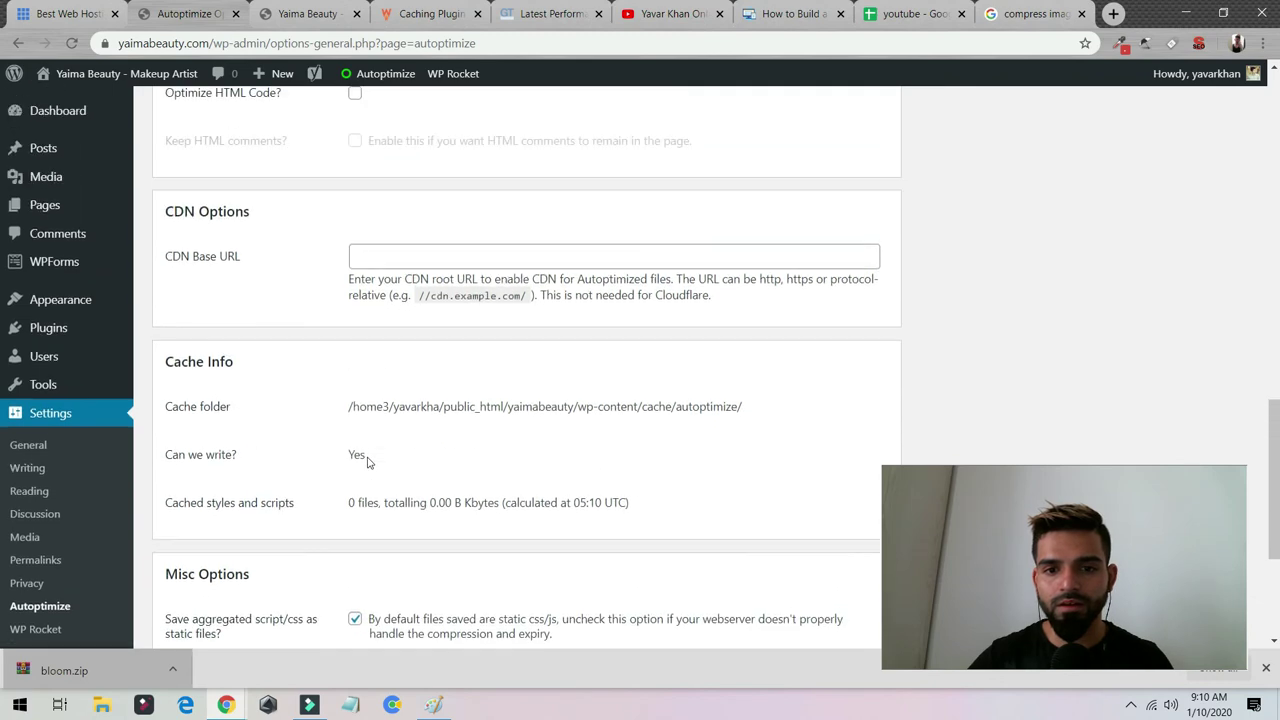
scroll(366, 457, up, 2)
click(355, 293)
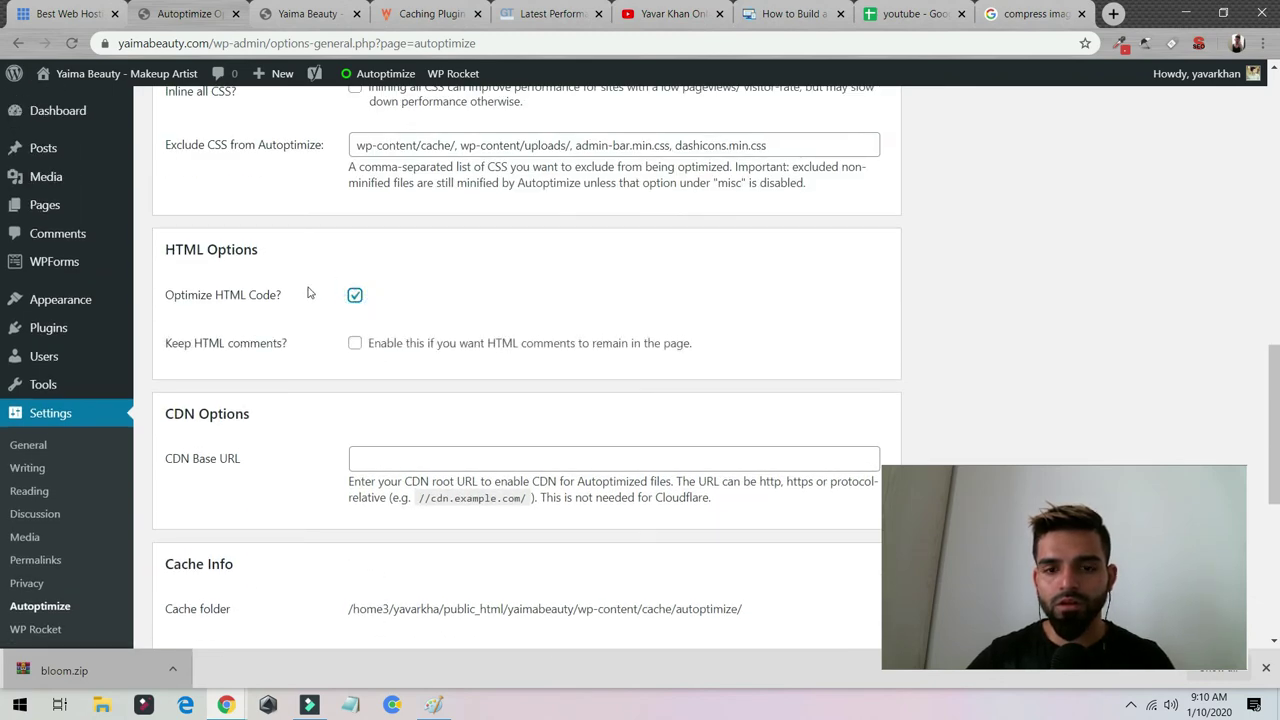
scroll(298, 309, up, 3)
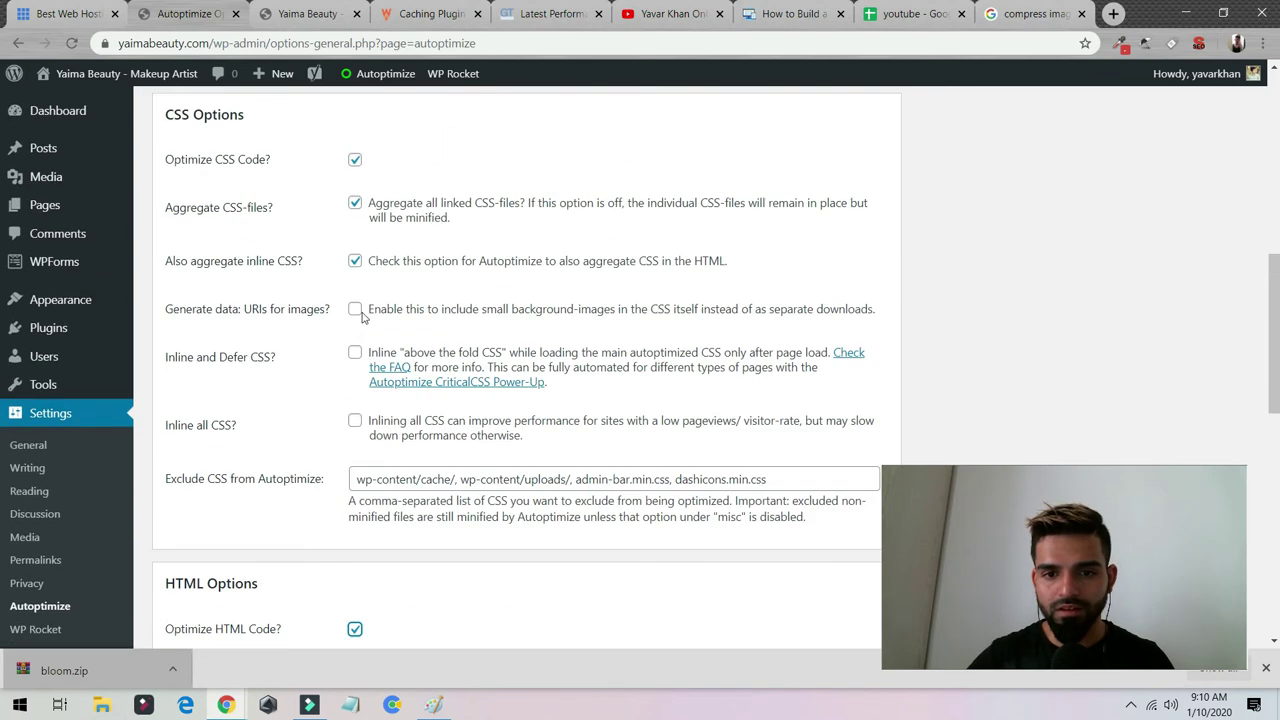
scroll(334, 283, up, 2)
scroll(289, 297, up, 3)
scroll(400, 270, down, 15)
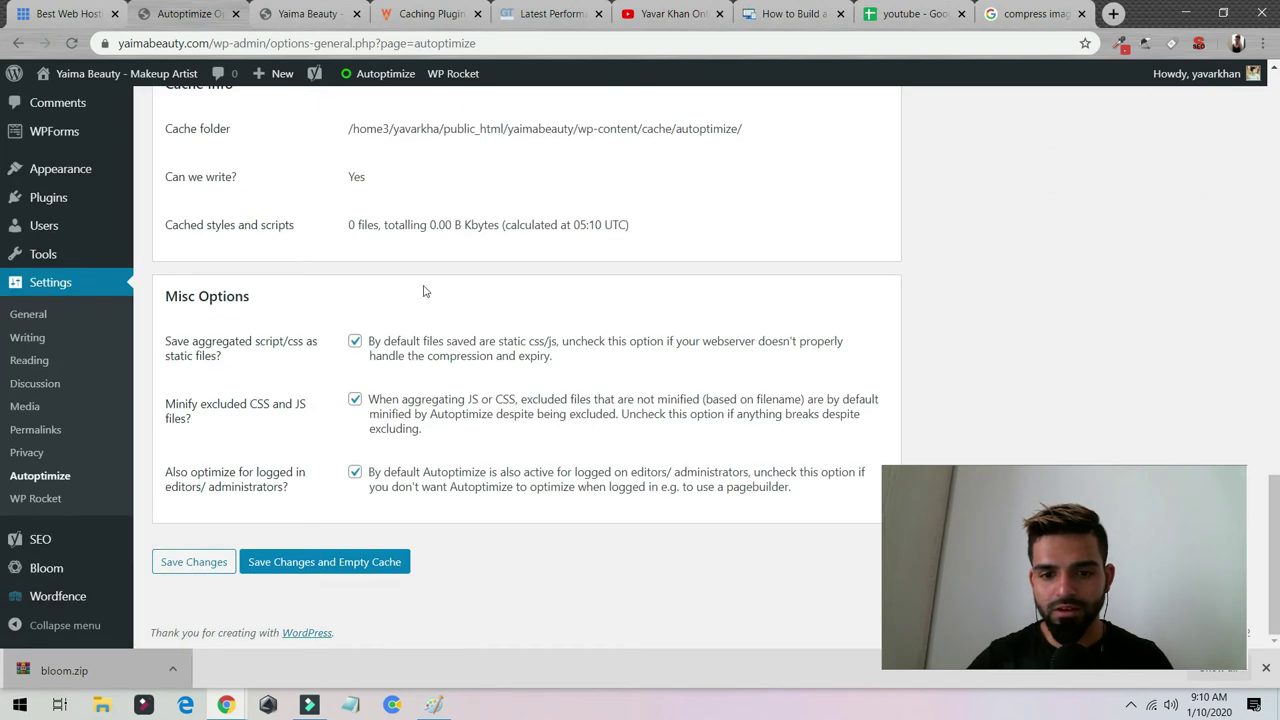
click(318, 575)
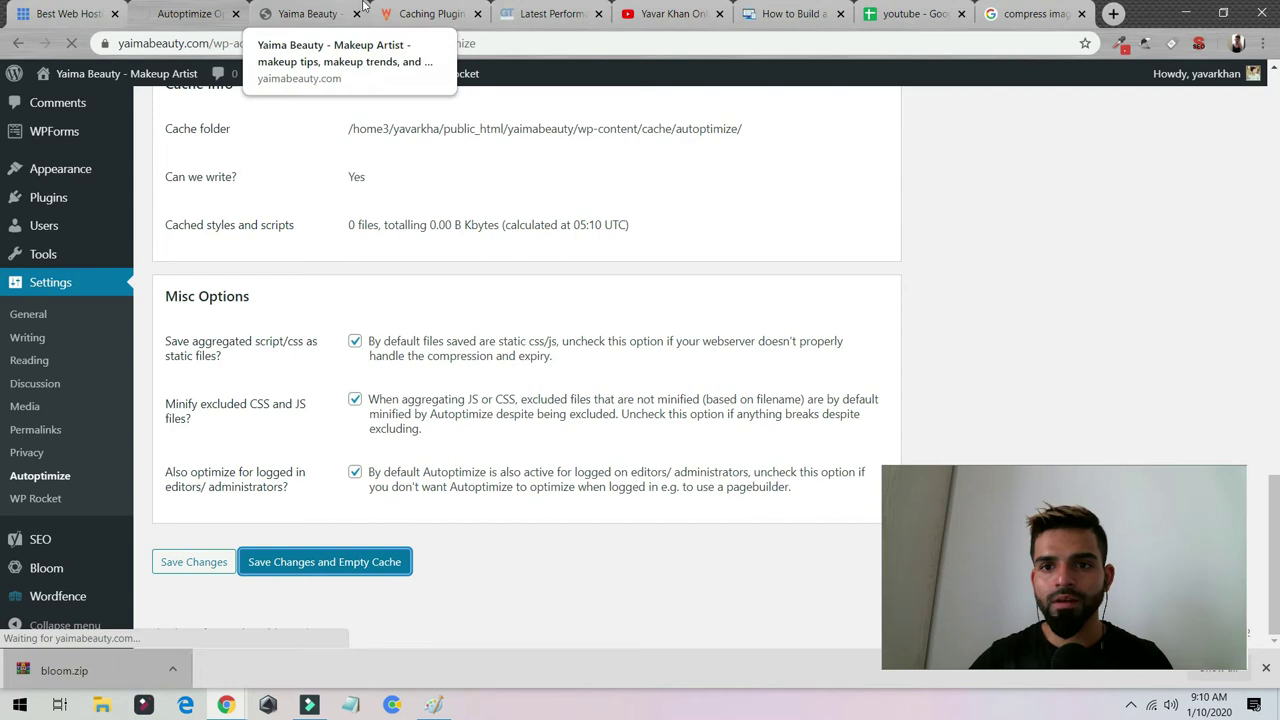
Clear and preload the WP Rocket cache, then switch to the WP Rocket website tab
click(430, 13)
click(552, 10)
click(200, 12)
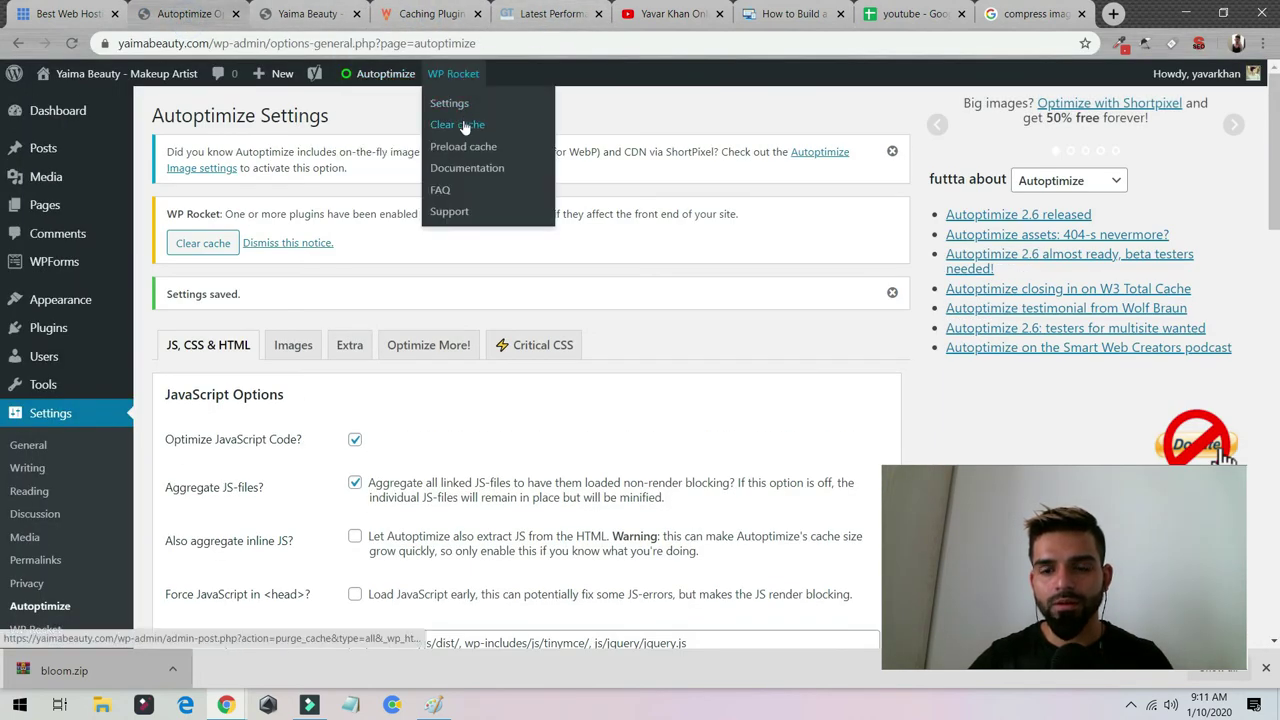
click(460, 124)
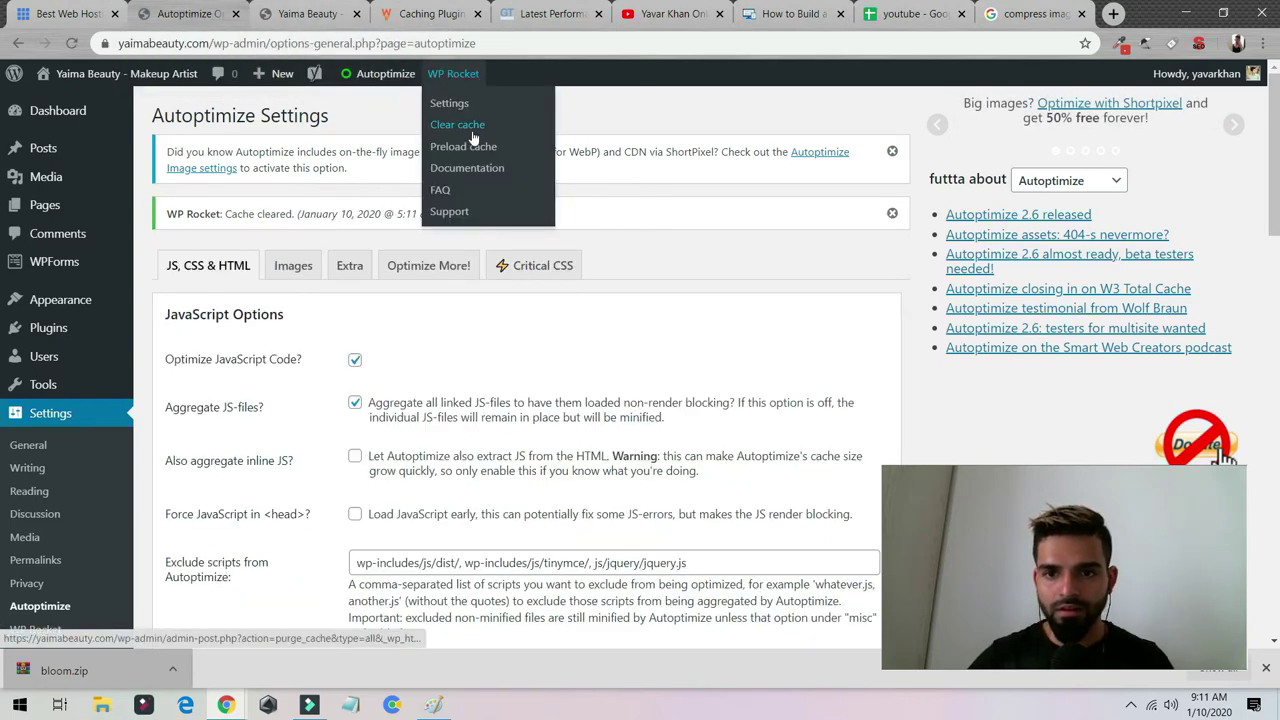
click(463, 150)
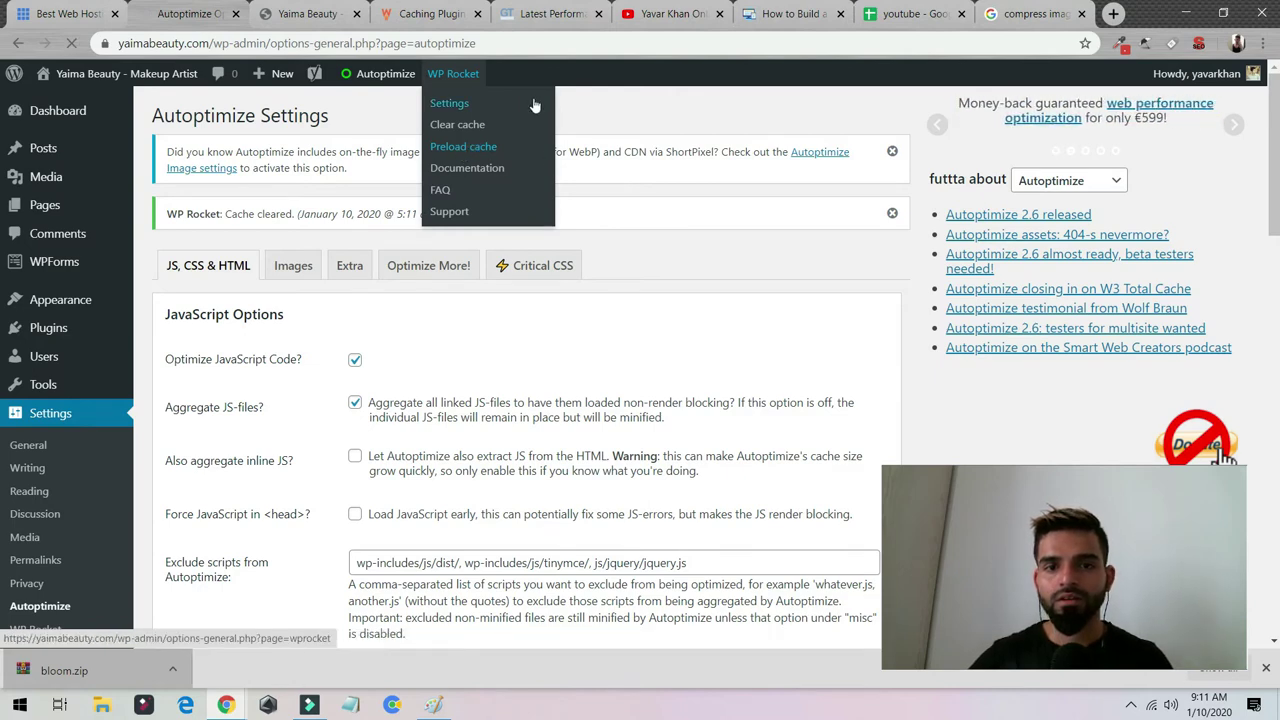
click(452, 14)
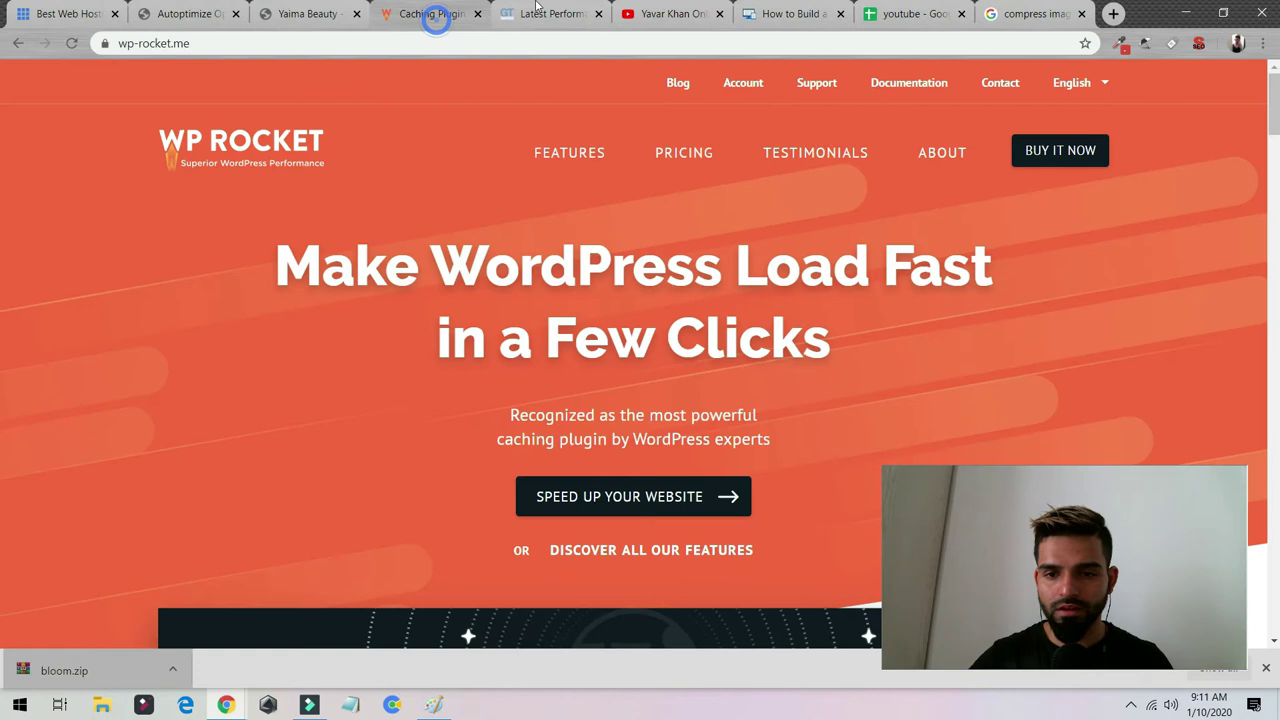
Re-test yaimabeauty.com in GTmetrix and review the A grades and YSlow recommendations
click(535, 14)
scroll(658, 185, up, 3)
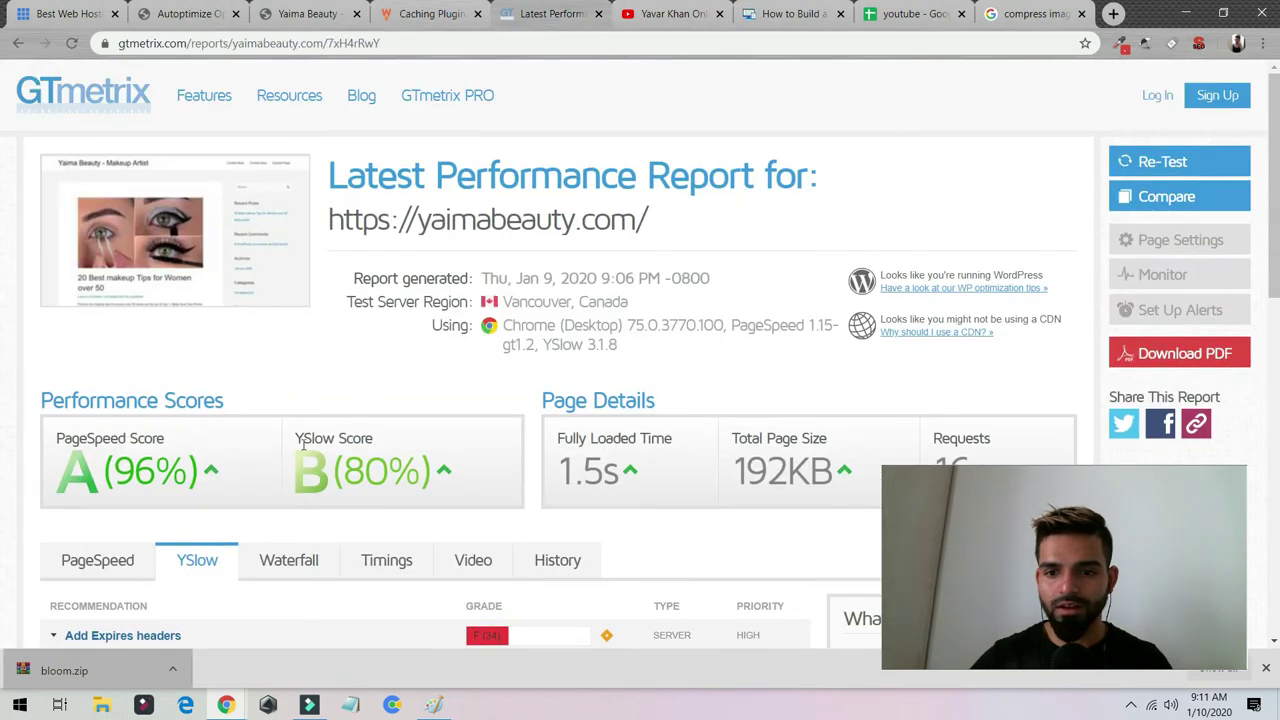
click(1140, 162)
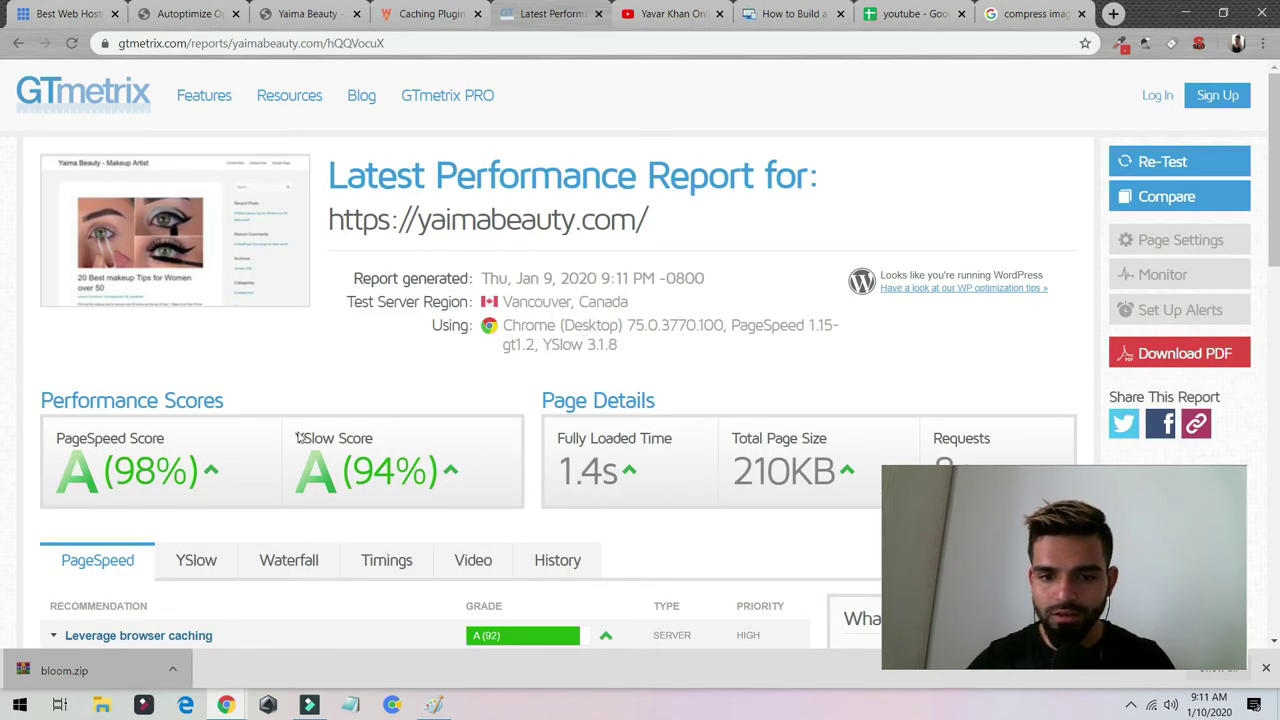
scroll(556, 182, down, 3)
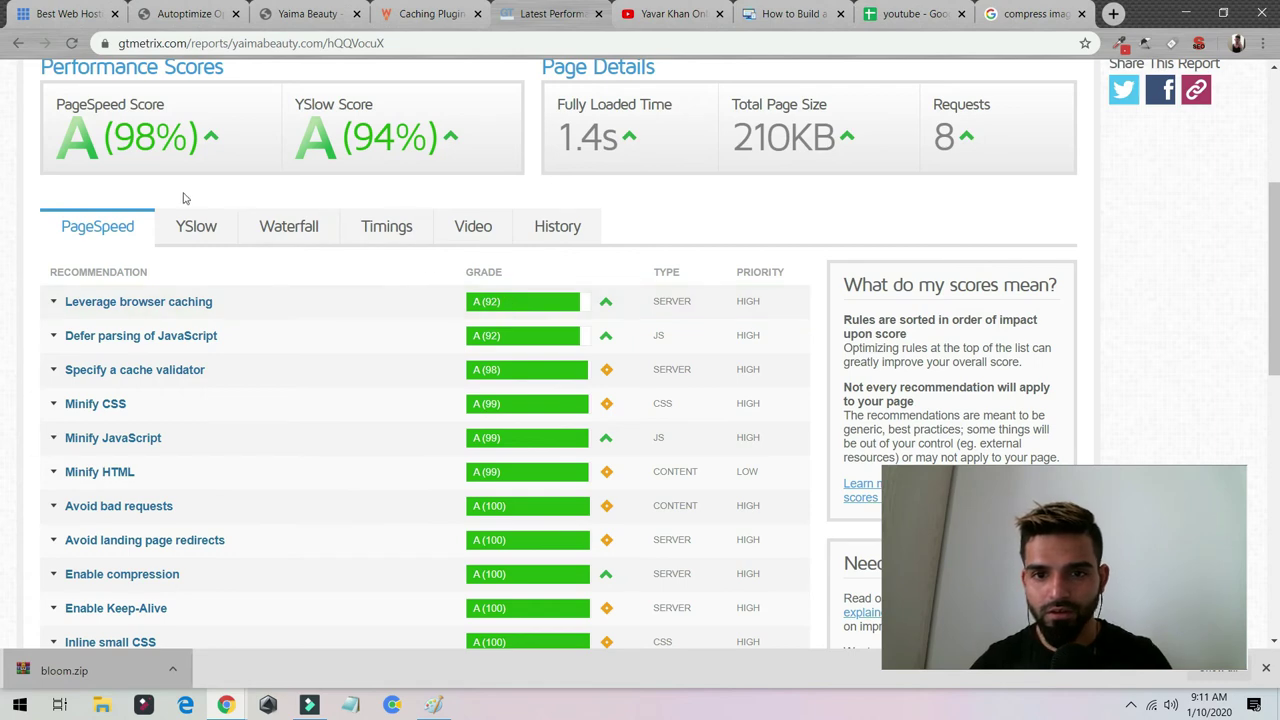
scroll(464, 309, up, 2)
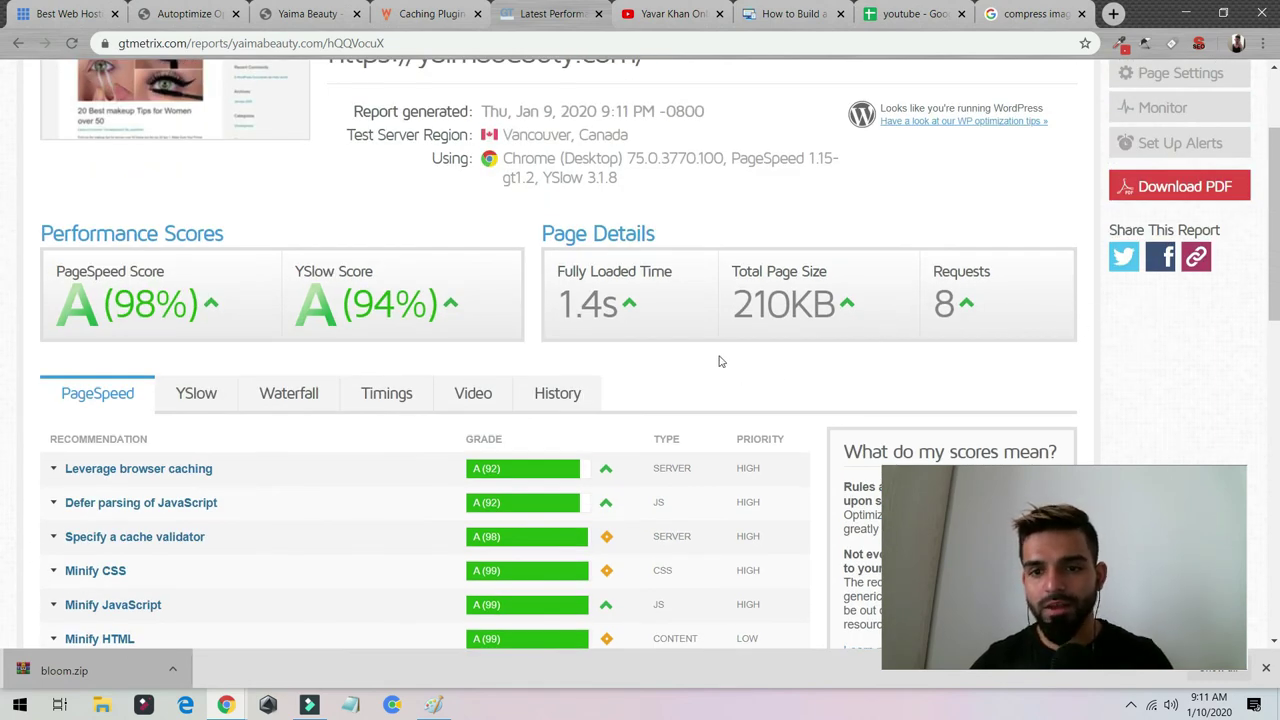
click(196, 393)
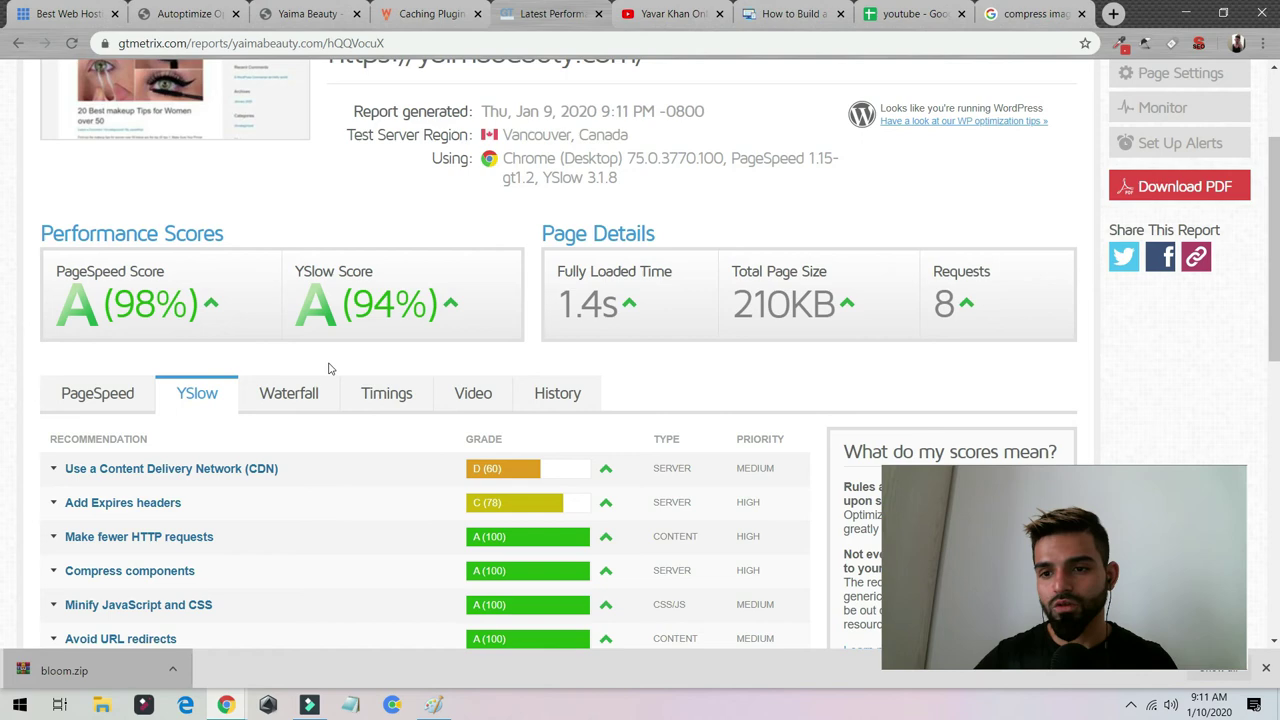
Glance at the Autoptimize settings and the live Yaima Beauty site, then return to the report
click(218, 8)
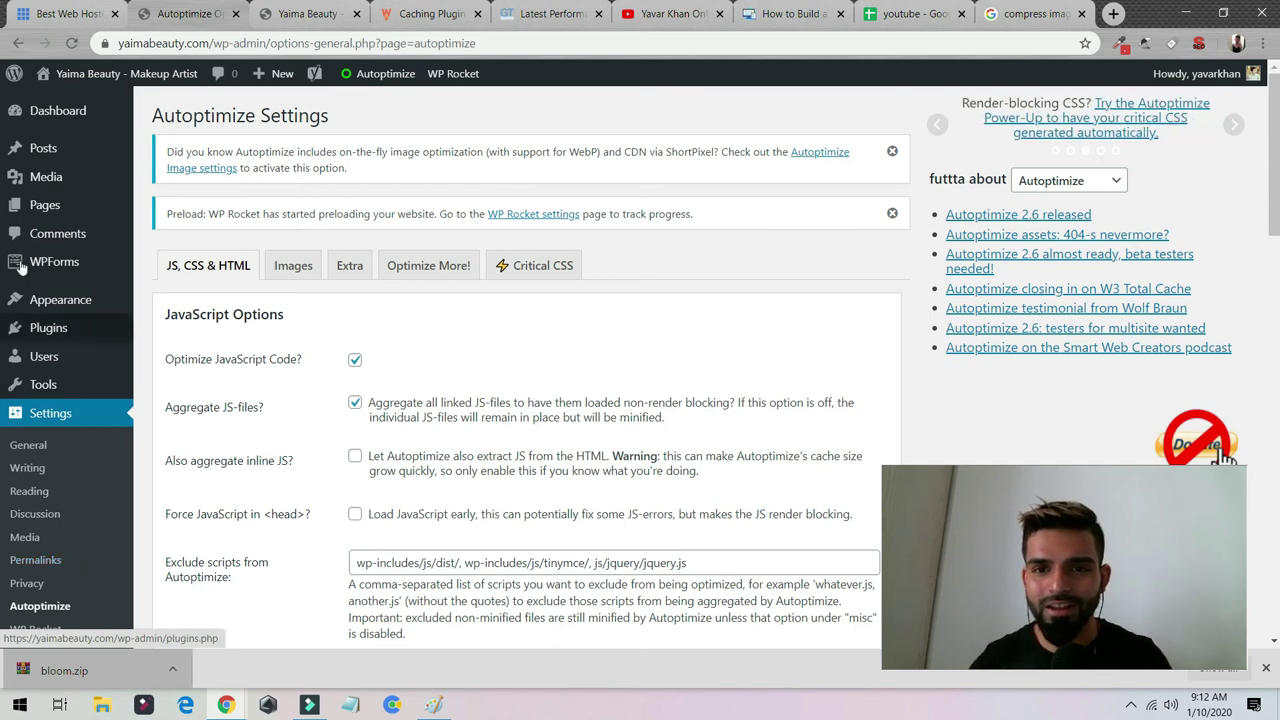
click(315, 8)
click(566, 18)
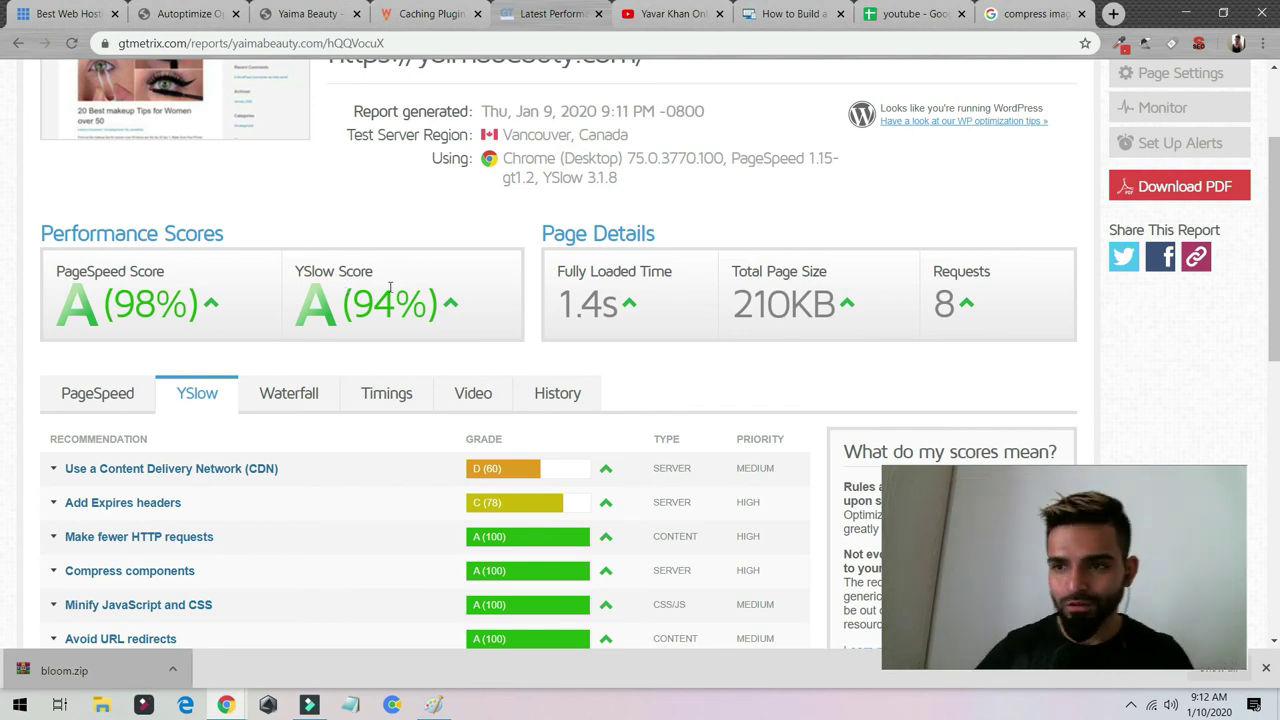
Bring up the 'How To Build A WordPress Website For Absolute Beginners' course page
click(818, 22)
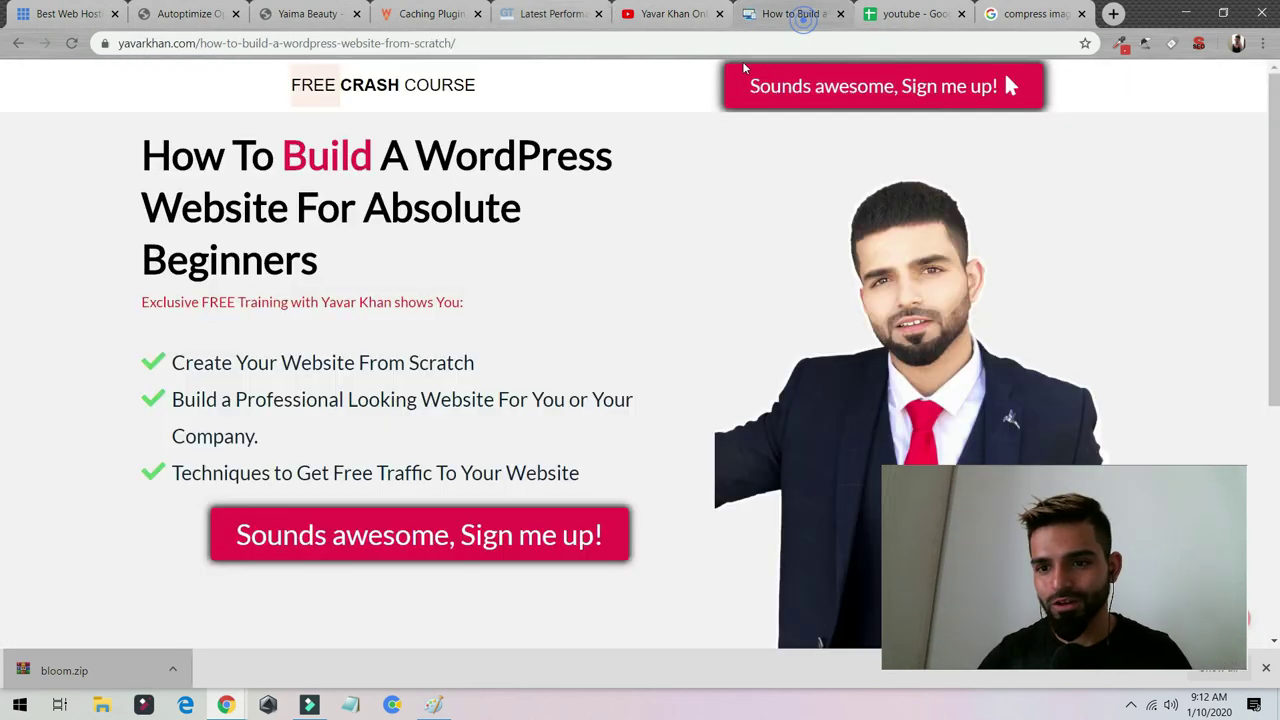